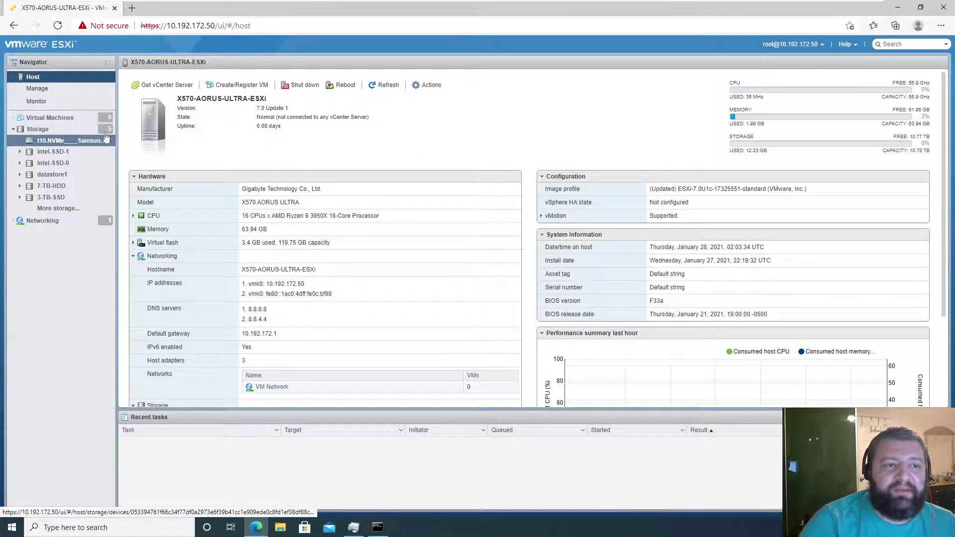
Step: Open the virtual machines list and start the wizard for creating a new virtual machine
left_click(64, 117)
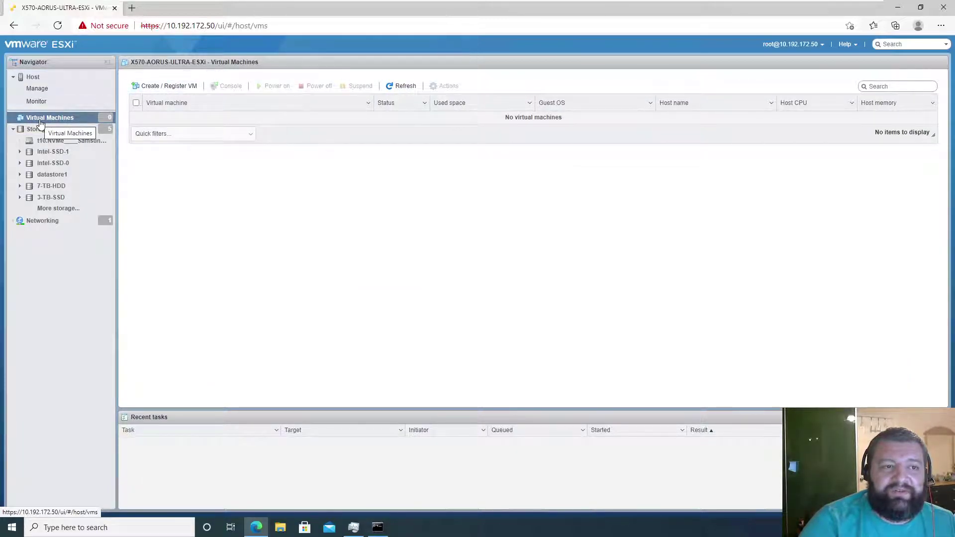
left_click(167, 88)
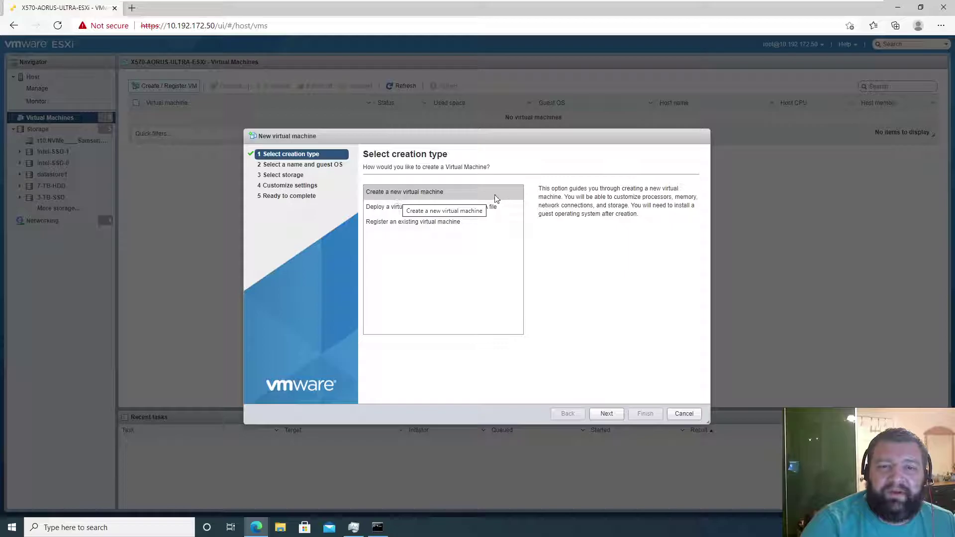
left_click(607, 414)
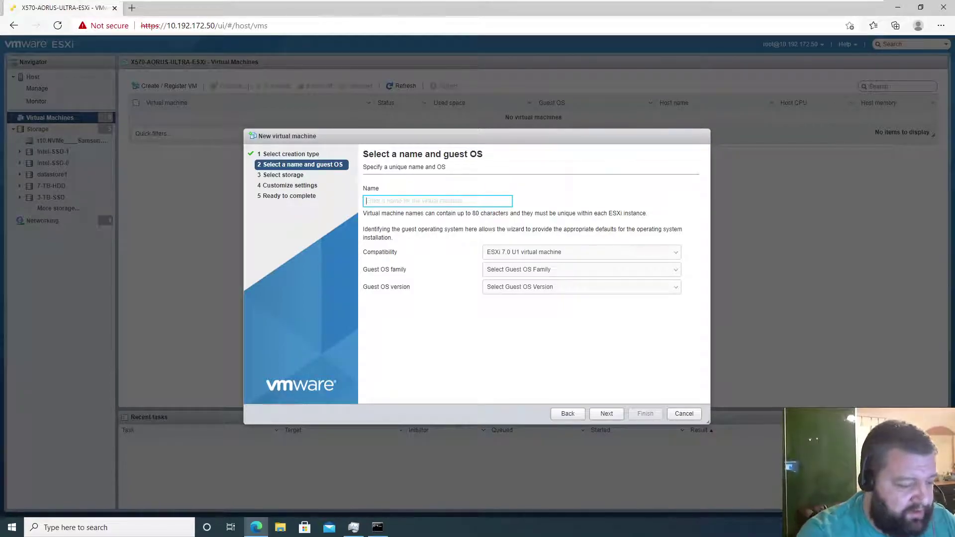
Step: Name the new virtual machine "Windows Server 2019 0"
type("Windows")
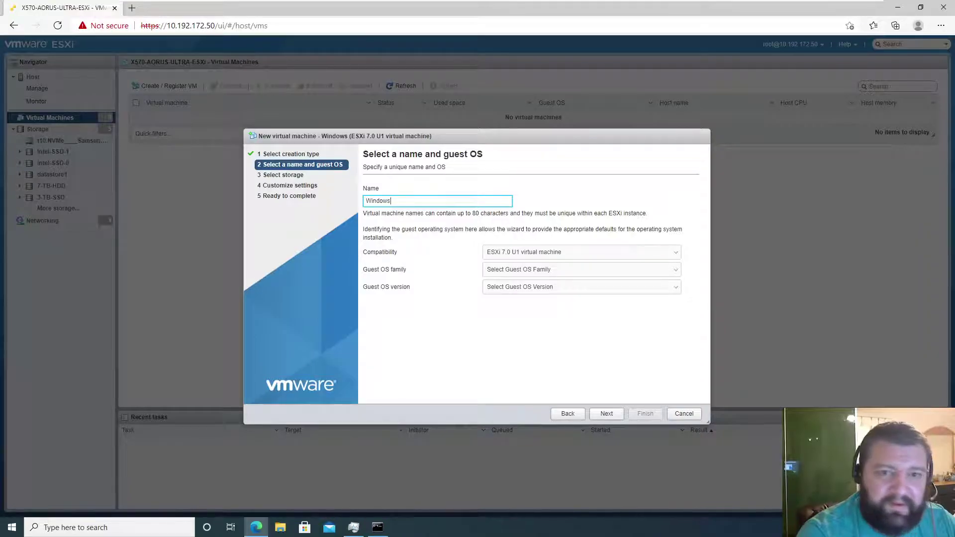
type(" Serve")
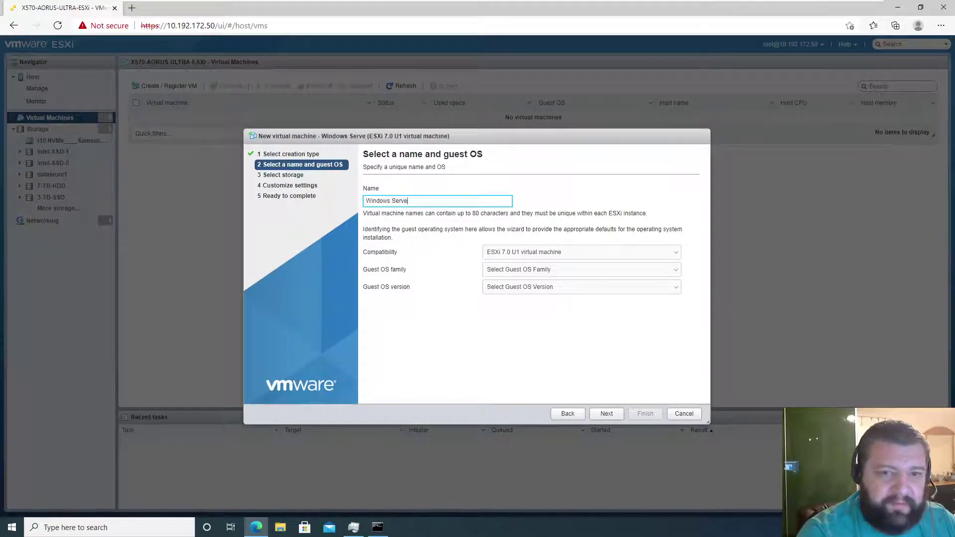
type("r 20")
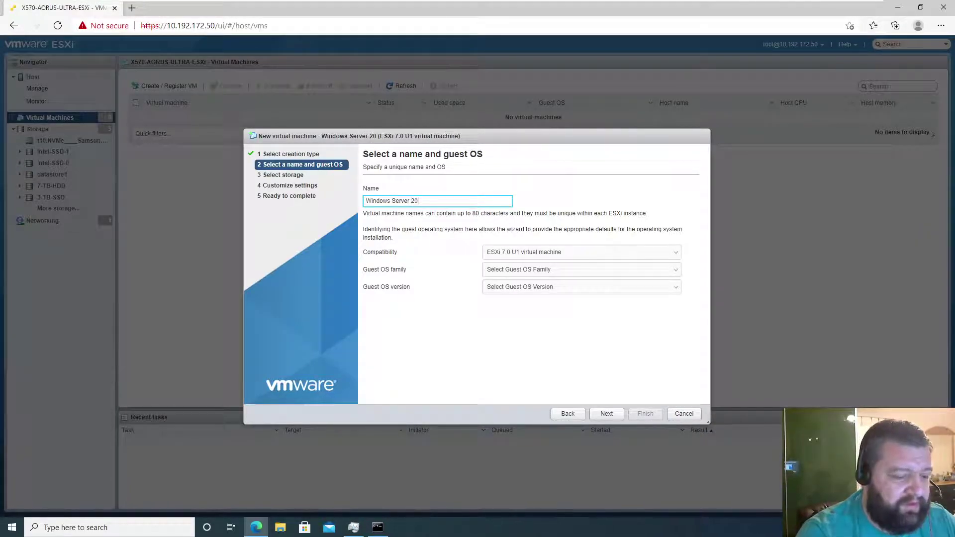
type("19")
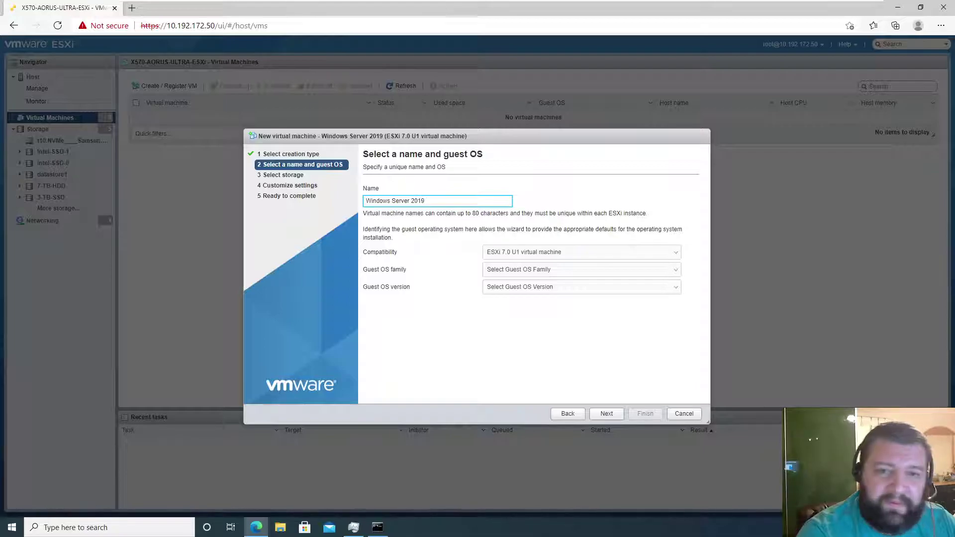
type(" 0")
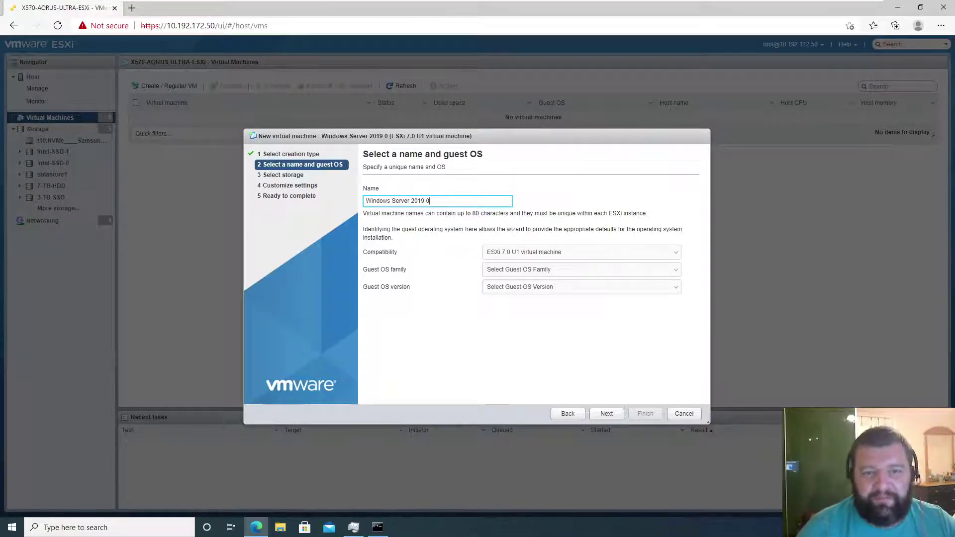
mouse_move(738, 5)
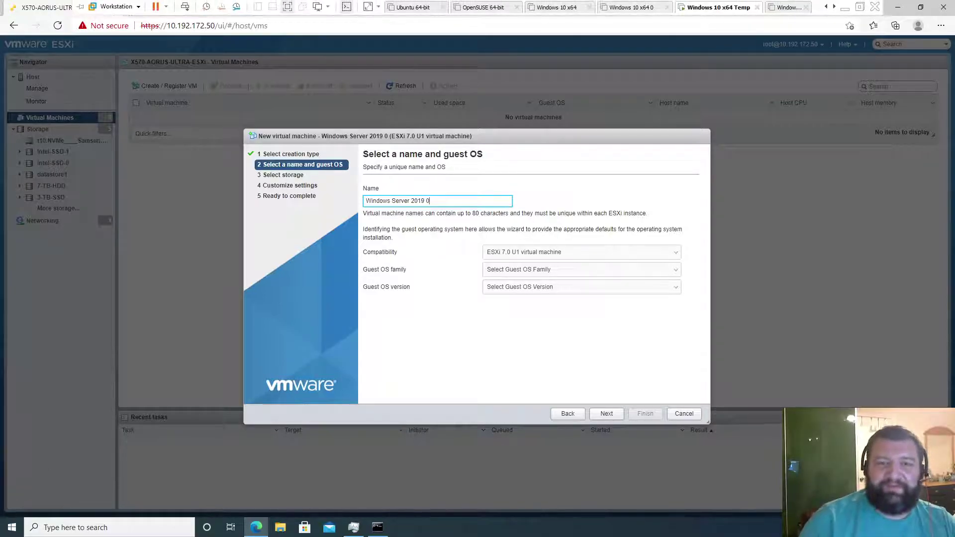
Step: Set the guest OS family to Windows and the version to Microsoft Windows Server 2019 (64-bit)
left_click(555, 271)
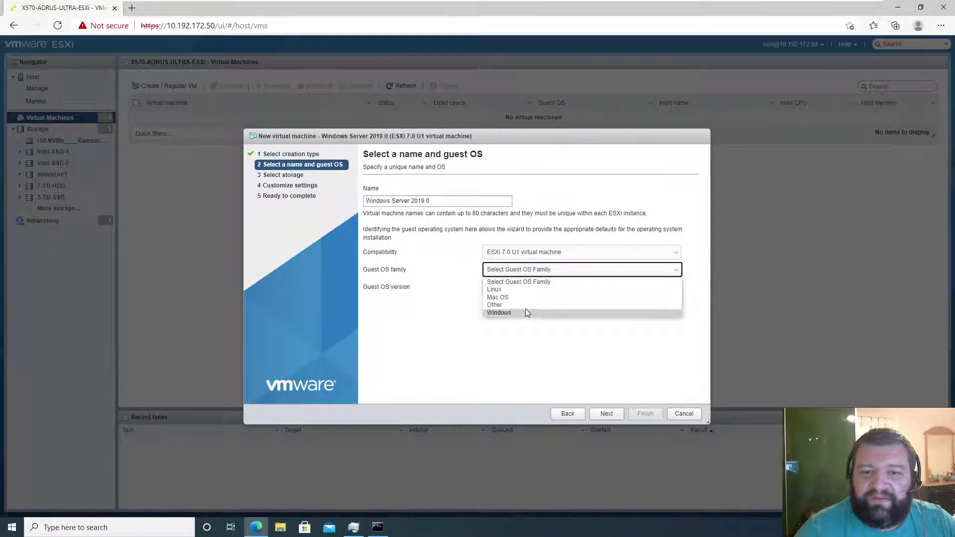
left_click(526, 311)
left_click(535, 291)
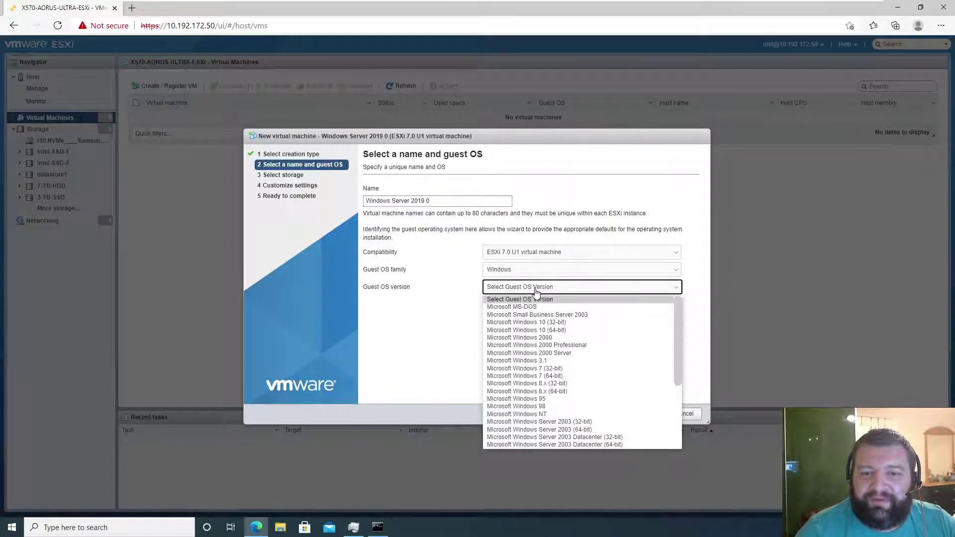
scroll(576, 383, "down", 4)
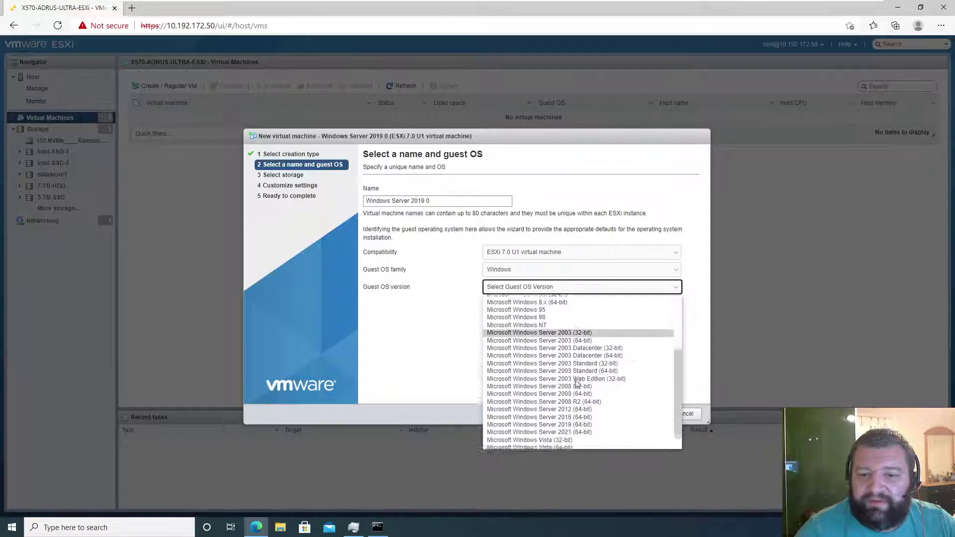
scroll(576, 384, "down", 1)
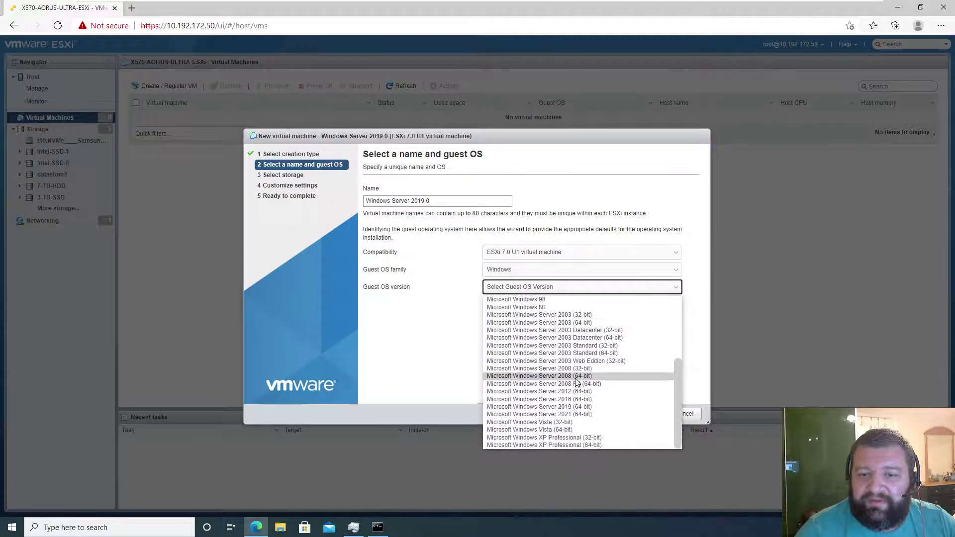
left_click(594, 407)
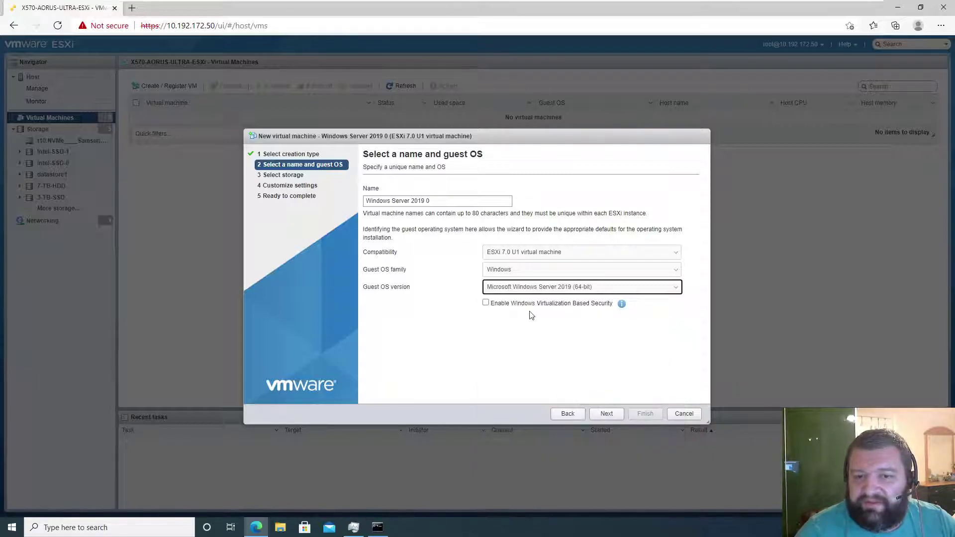
Step: Read the Virtualization Based Security help, leave the option disabled and proceed to storage selection
left_click(622, 304)
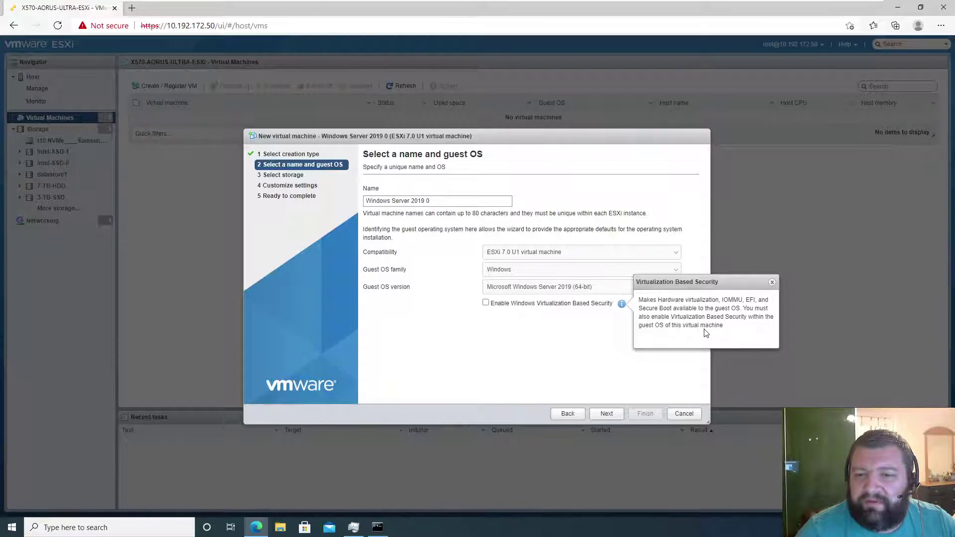
left_click(771, 283)
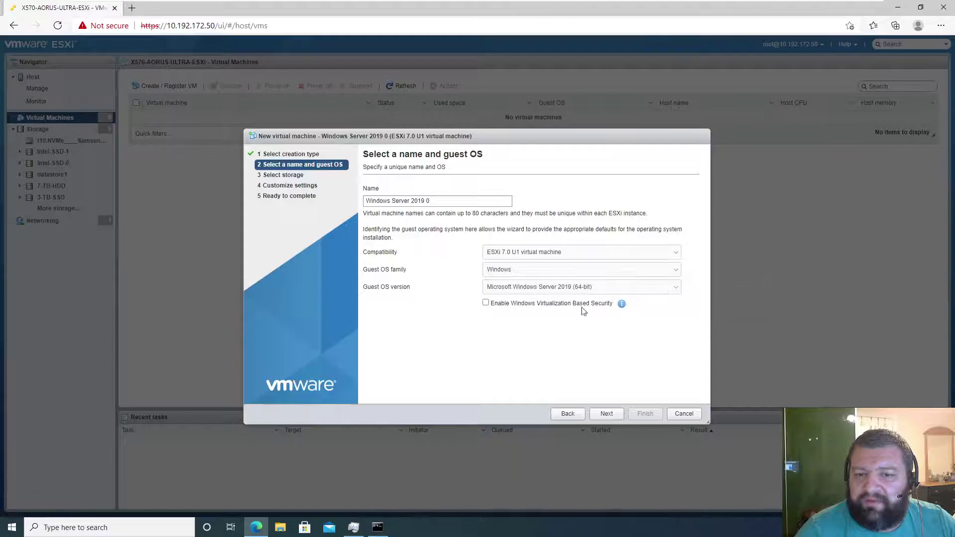
left_click(607, 416)
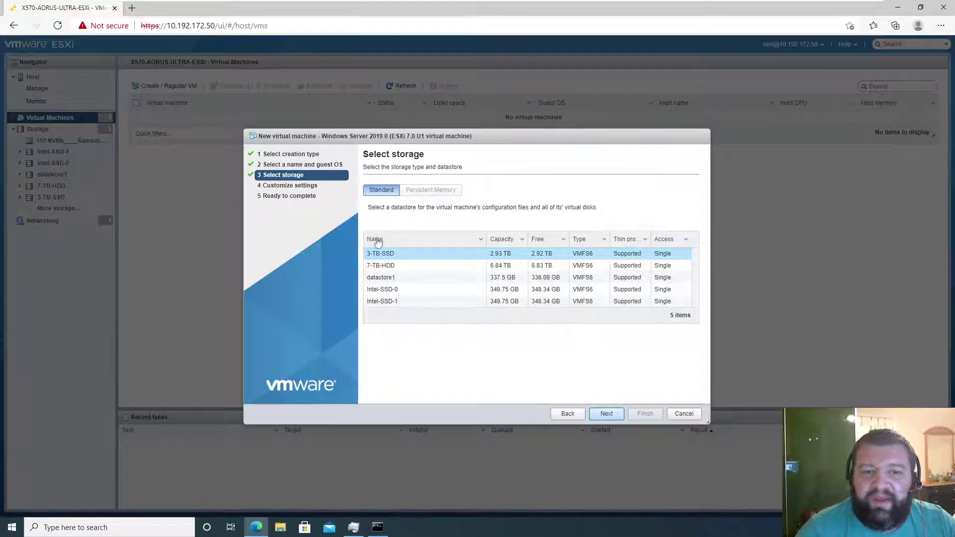
Step: Select the 3-TB-SSD datastore for the virtual machine and proceed to the hardware settings
left_click(376, 256)
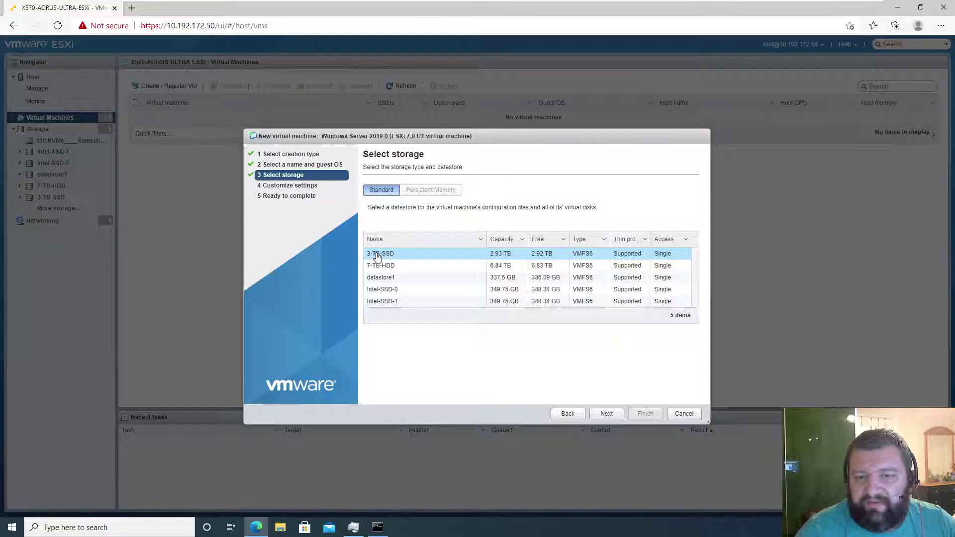
left_click(608, 416)
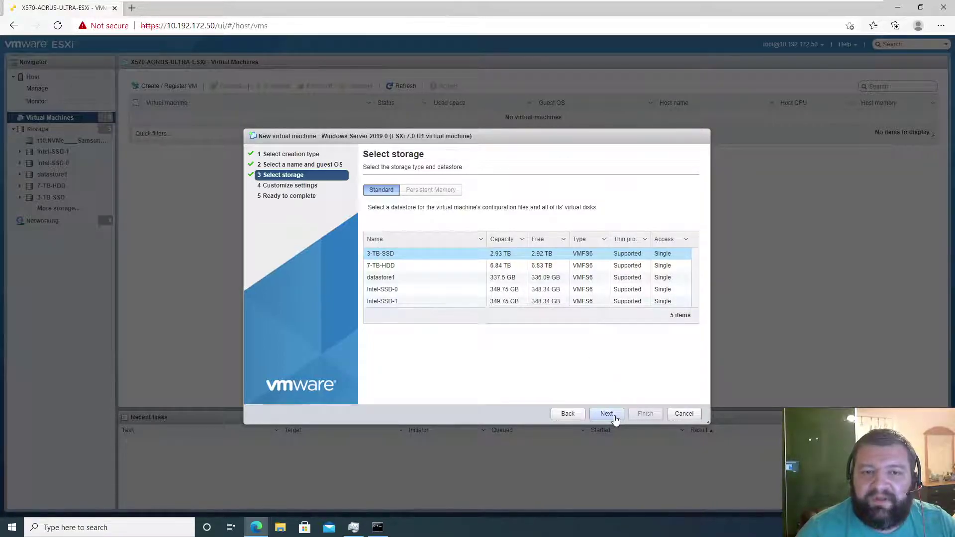
left_click(615, 416)
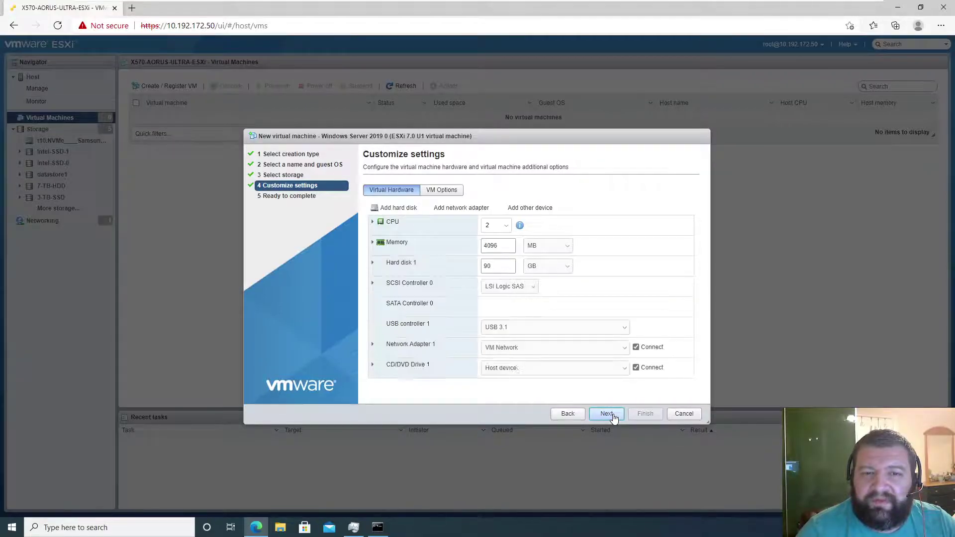
Step: Expand the CPU settings and set the number of virtual CPUs to 4
left_click(374, 224)
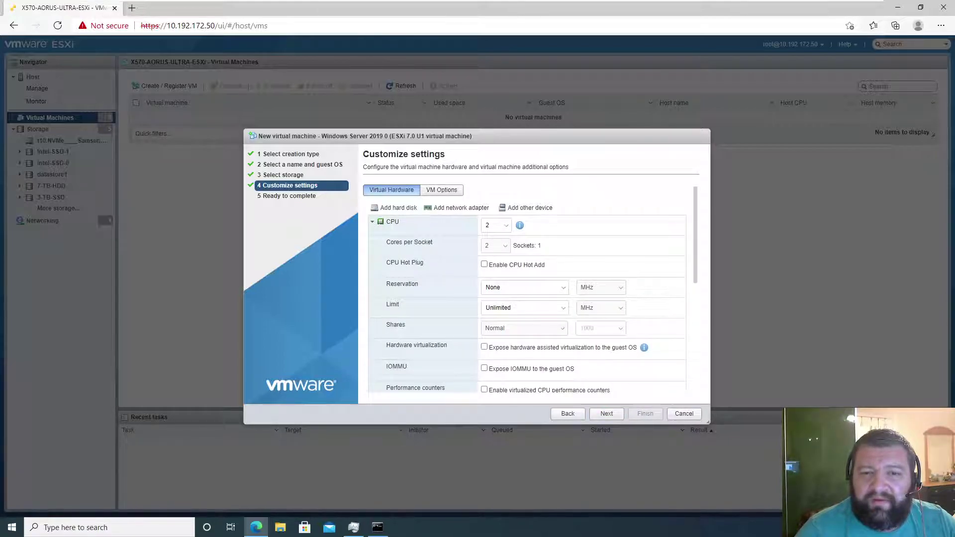
left_click(504, 228)
left_click(491, 236)
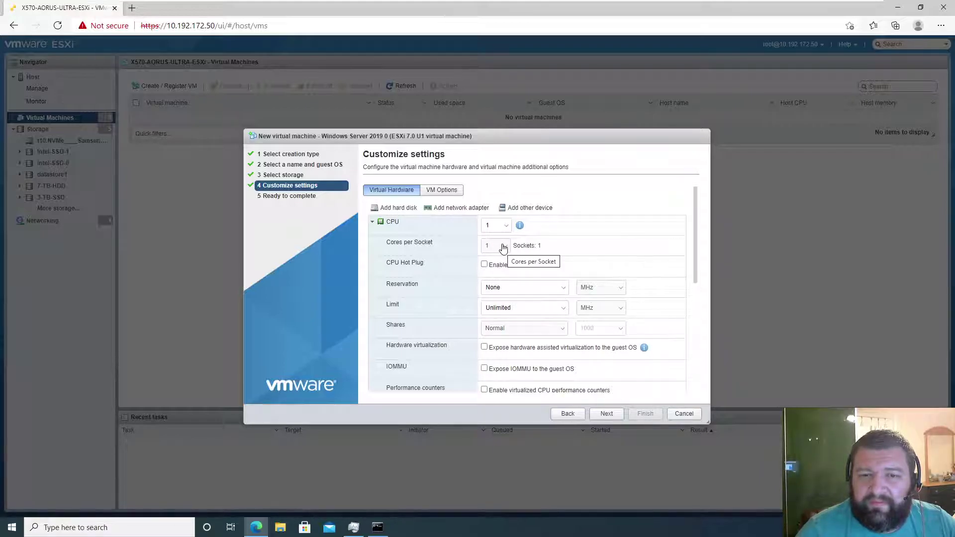
left_click(504, 228)
left_click(496, 265)
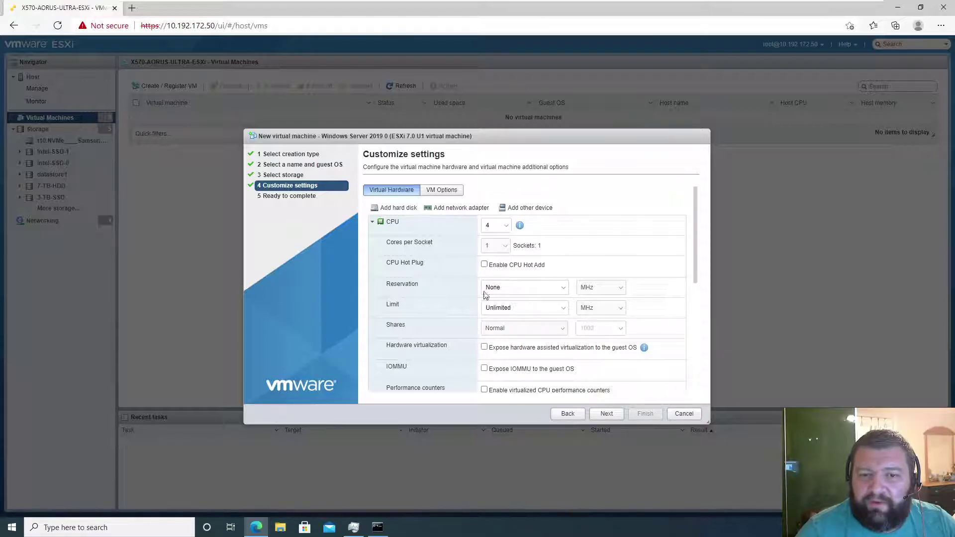
Step: Read the help on virtual CPUs and set the cores per socket to 1
left_click(520, 226)
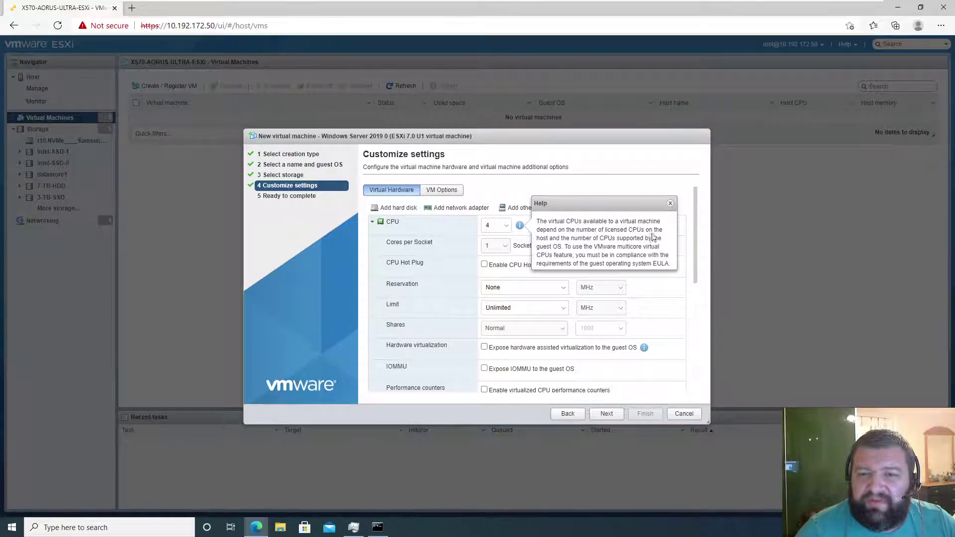
left_click(670, 204)
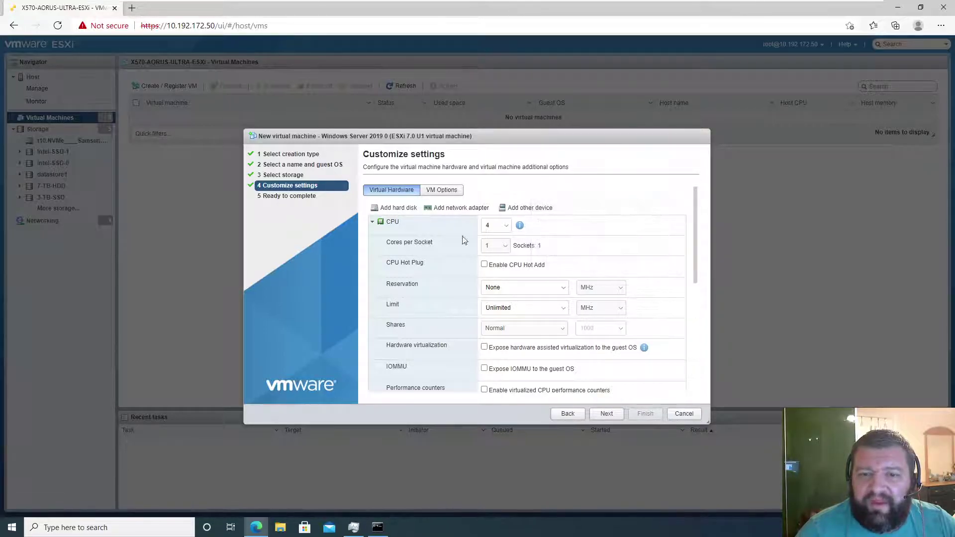
left_click(495, 246)
left_click(495, 255)
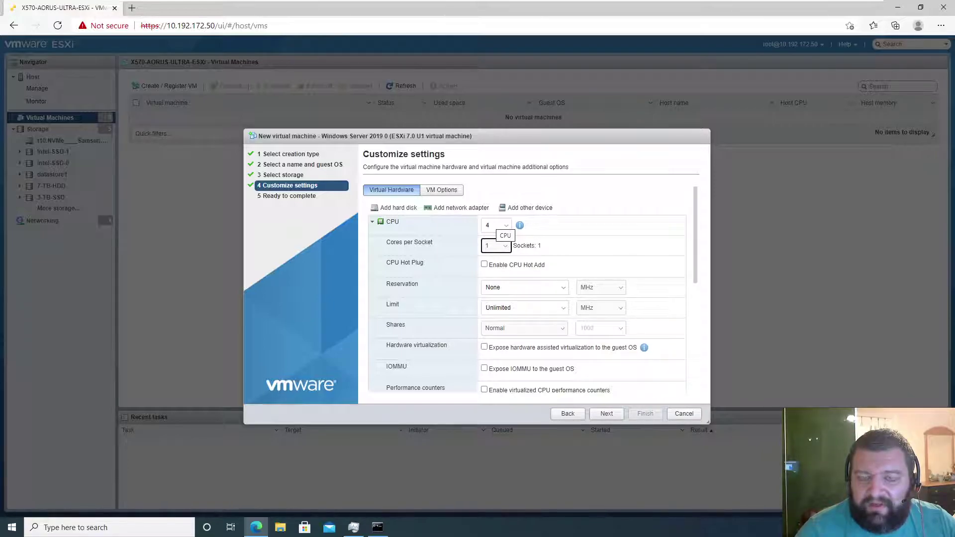
left_click(419, 272)
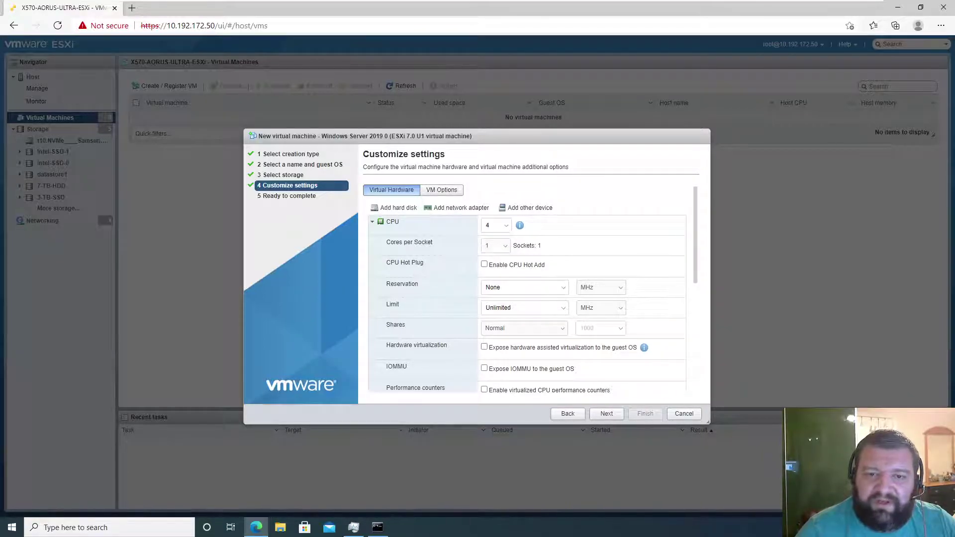
Step: Set the virtual machine's memory to 8 GB and use GB as the unit for Hard disk 1
scroll(417, 307, "down", 1)
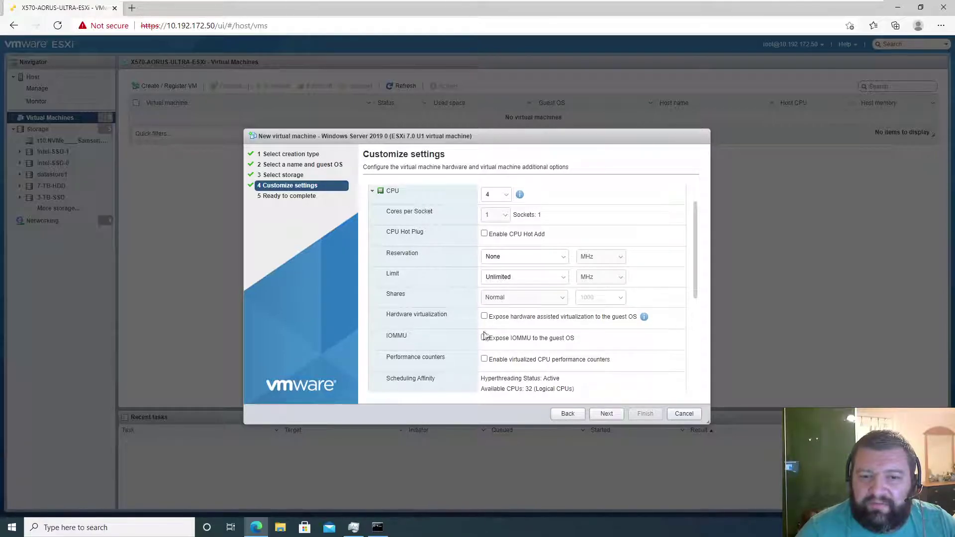
scroll(489, 331, "down", 1)
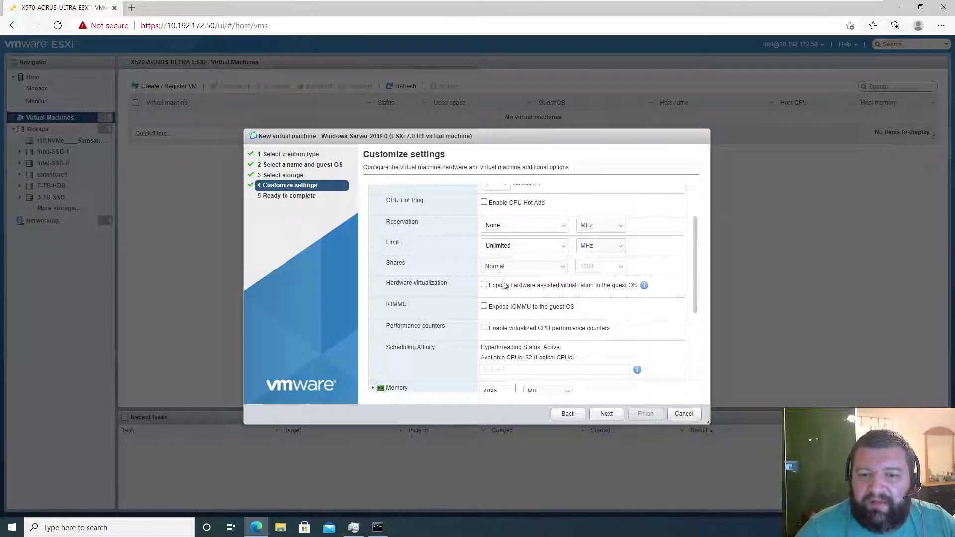
scroll(421, 332, "down", 2)
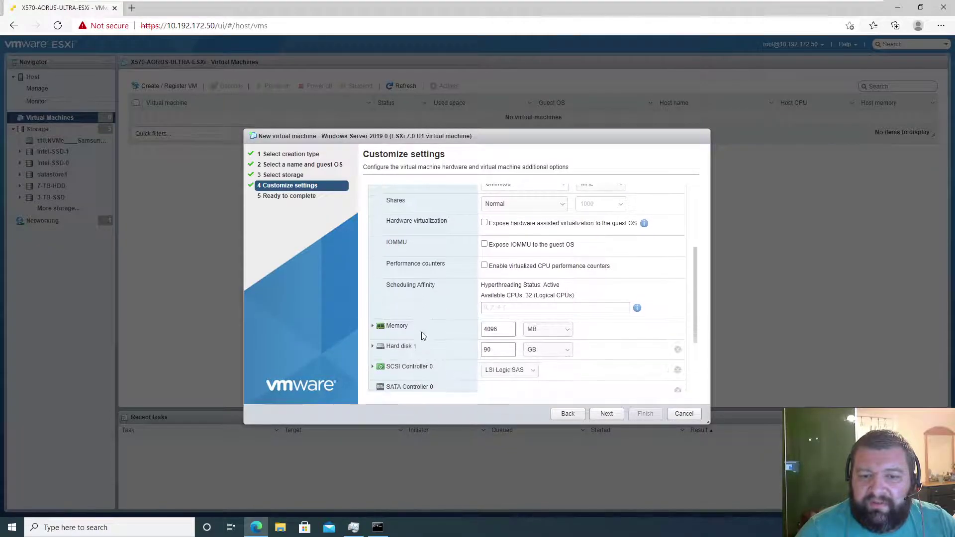
scroll(422, 333, "down", 1)
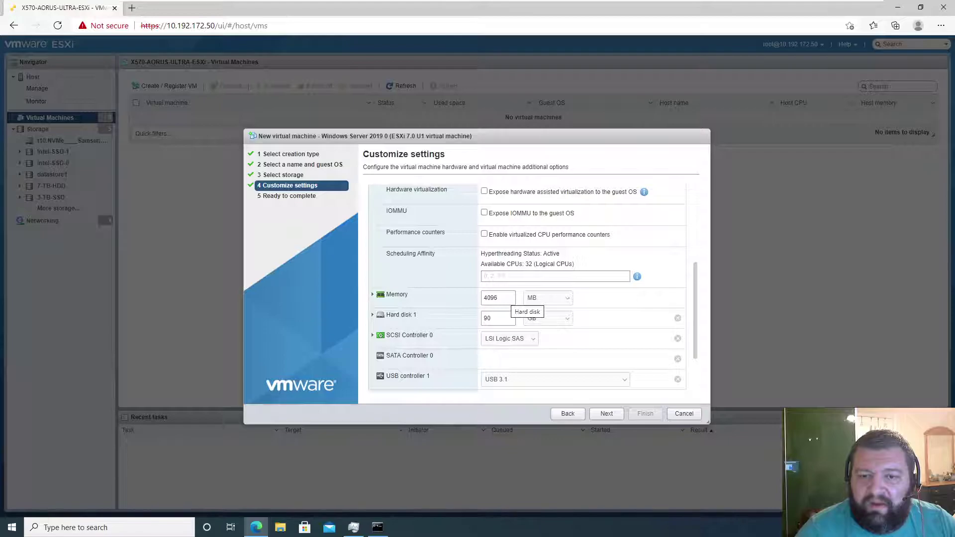
left_click(497, 298)
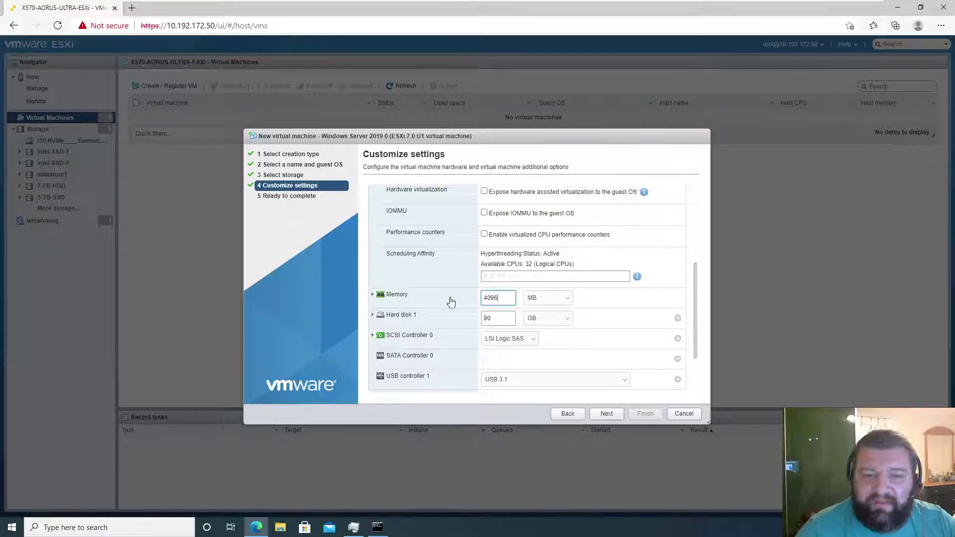
left_click(542, 298)
left_click(548, 318)
key("shift+Tab")
type("8")
key("Tab")
key("Tab")
left_click(552, 319)
left_click(545, 322)
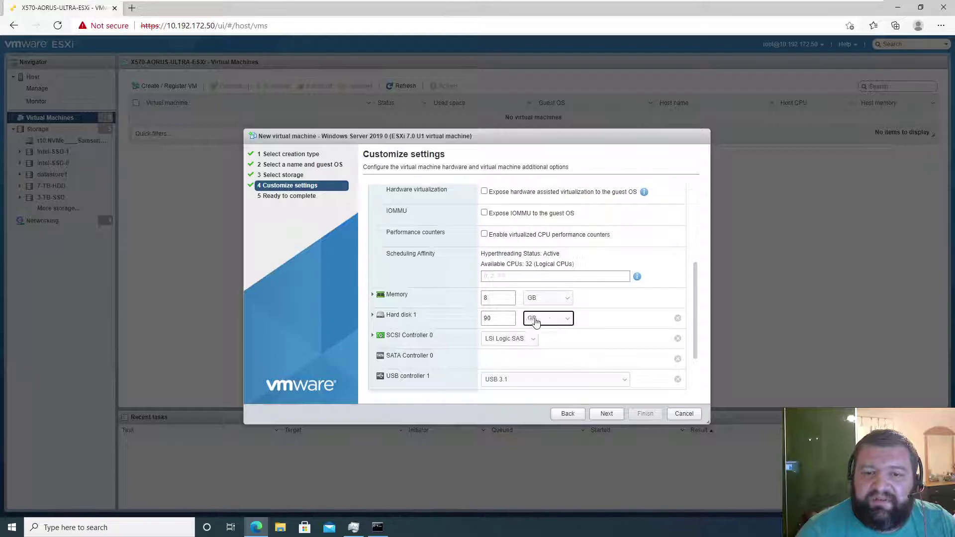
Step: Expand the Hard disk 1 settings, set its size to 200 GB and choose thin provisioned for disk provisioning
left_click(373, 315)
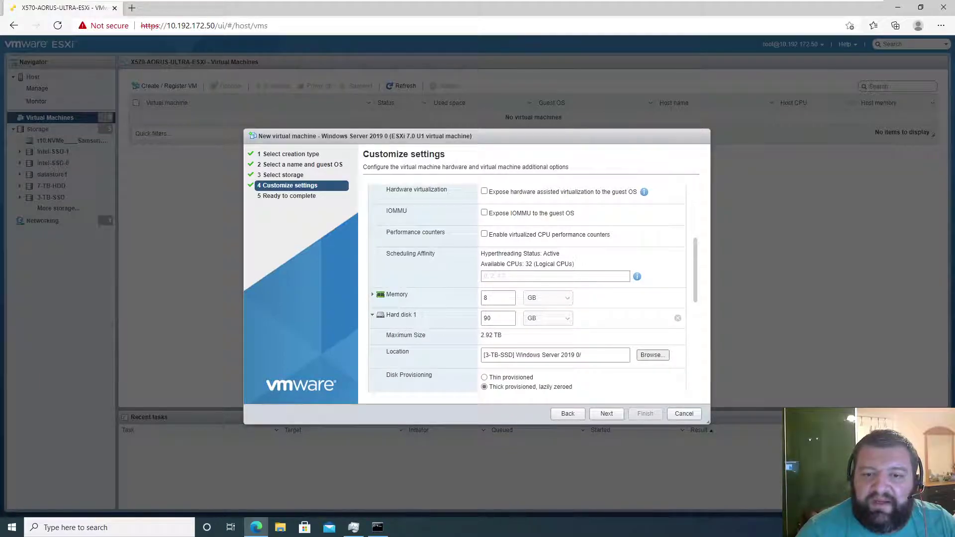
left_click(499, 320)
key("ctrl+a")
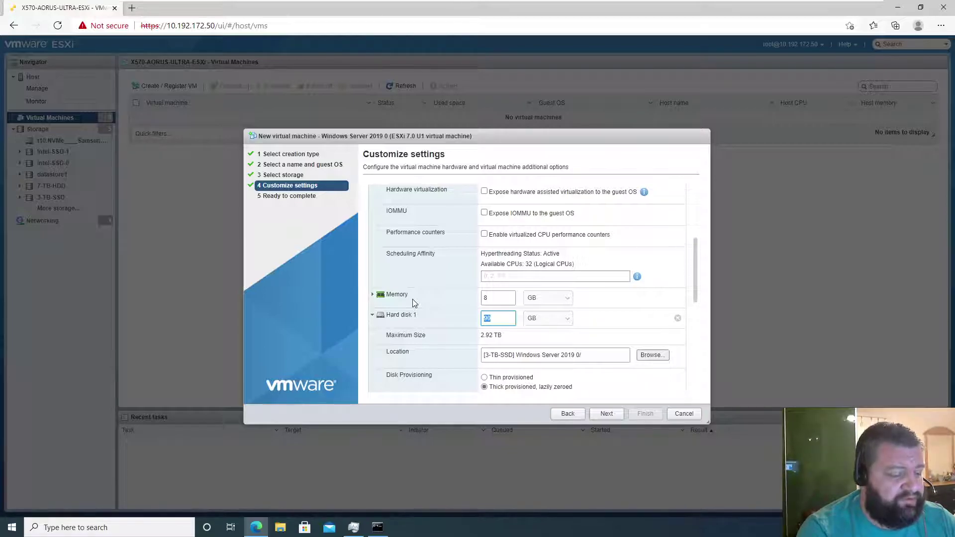
type("200")
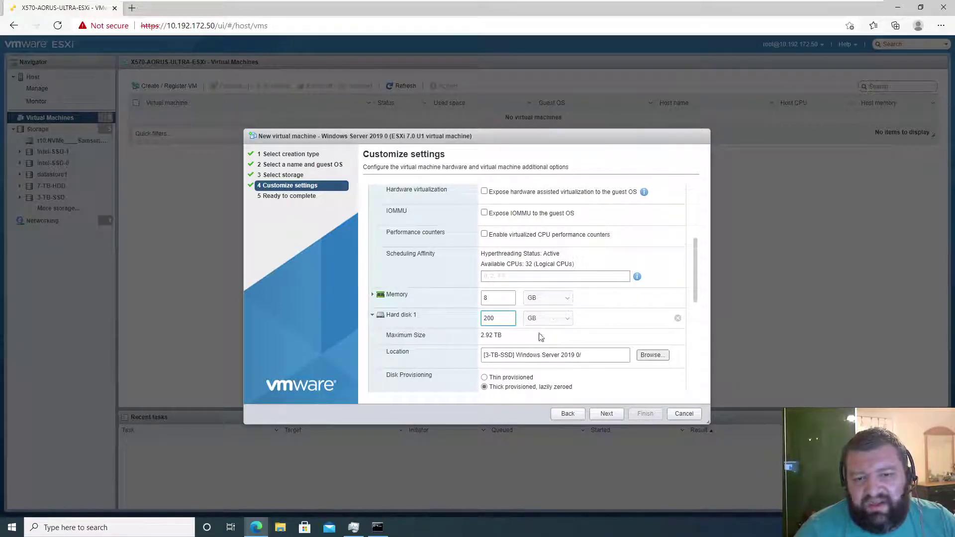
scroll(536, 346, "down", 1)
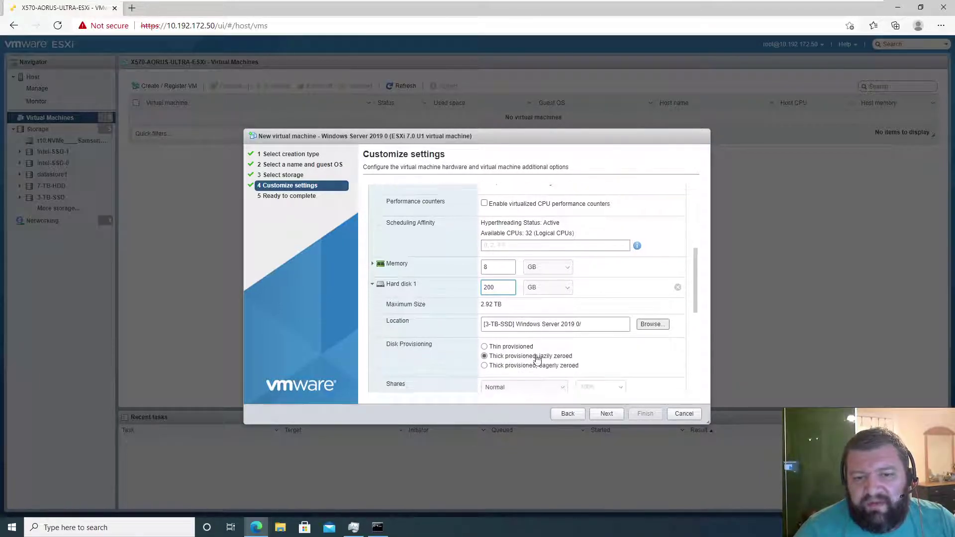
left_click(485, 350)
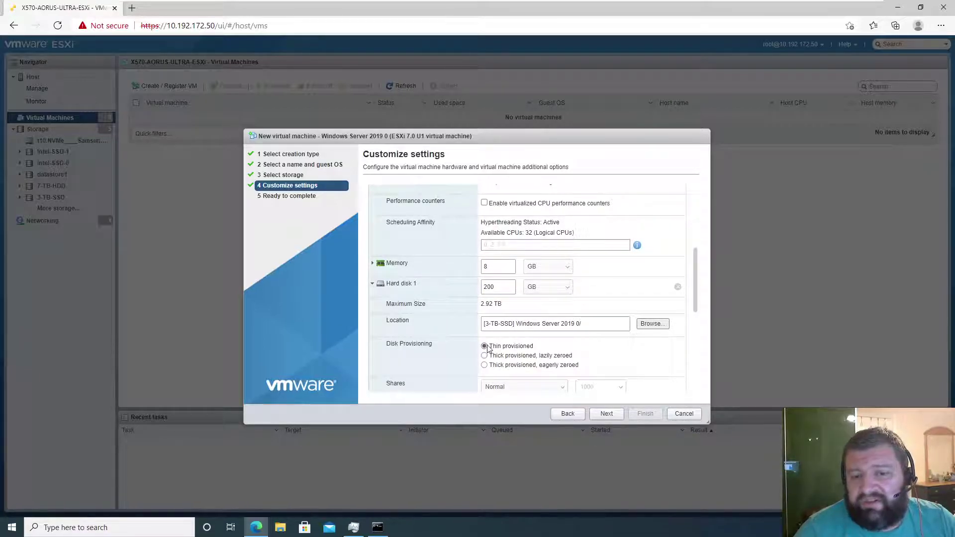
Step: Review the settings of Network Adapter 1 and remove the adapter from the virtual machine
scroll(525, 354, "down", 1)
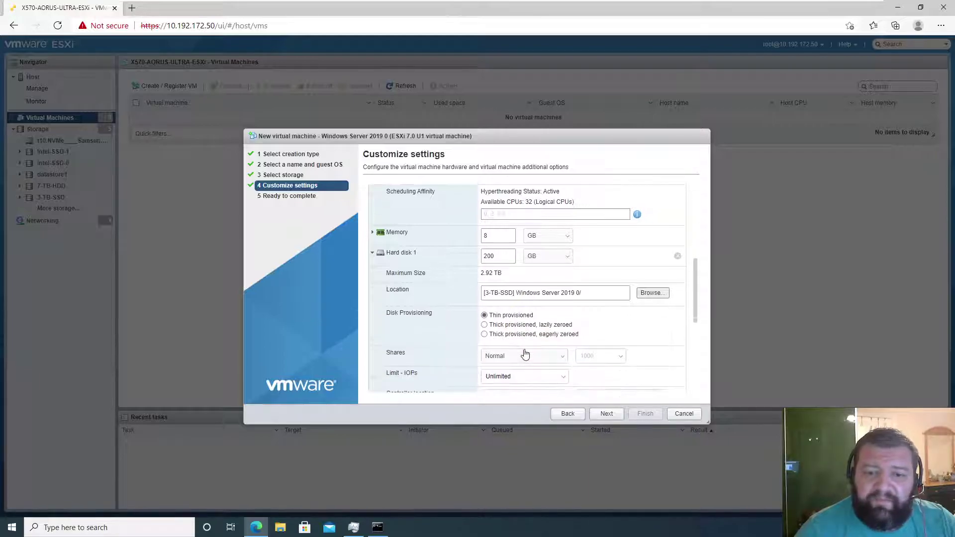
scroll(557, 366, "down", 1)
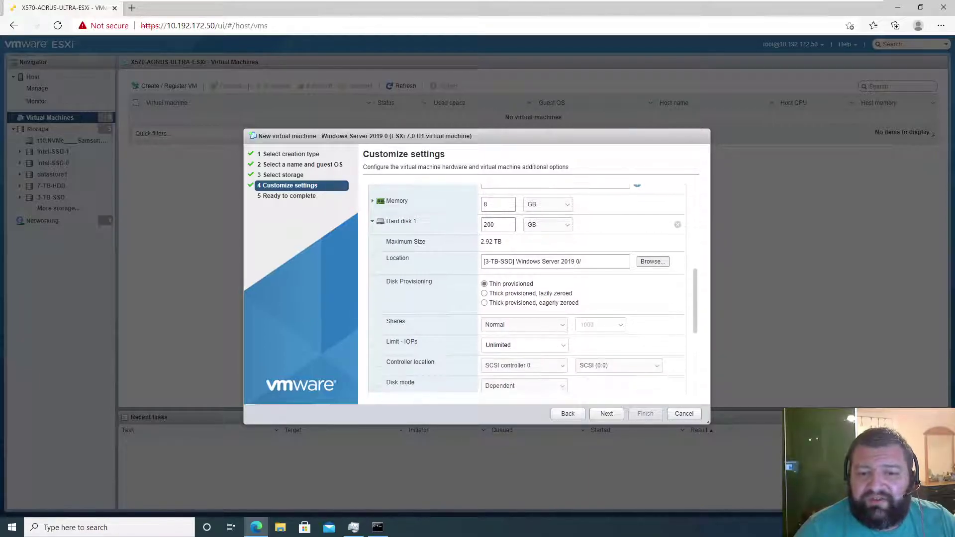
scroll(517, 374, "down", 1)
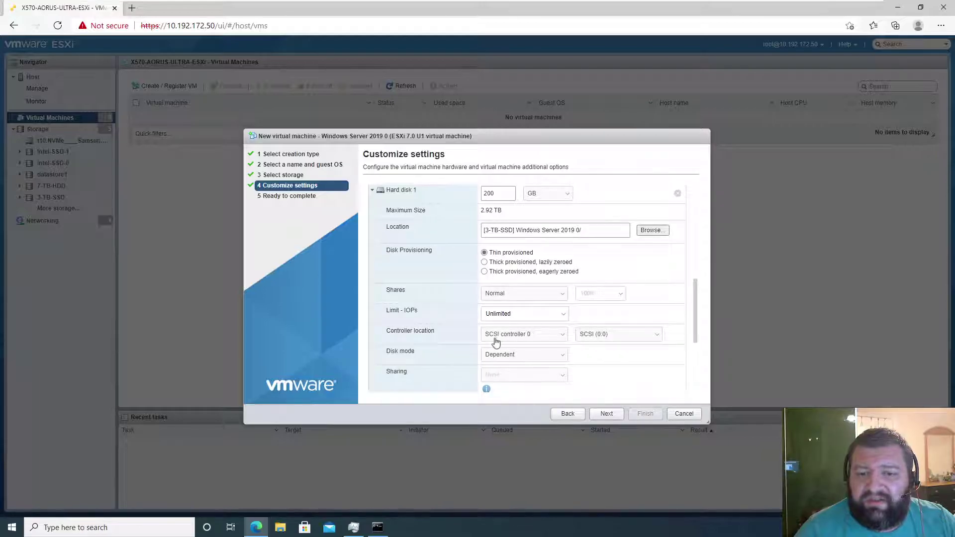
scroll(587, 362, "down", 1)
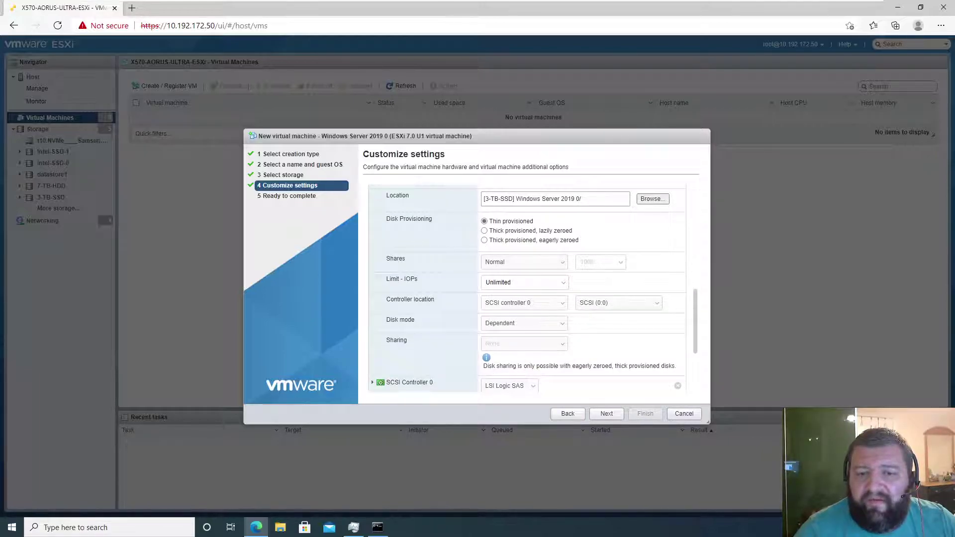
scroll(577, 371, "down", 1)
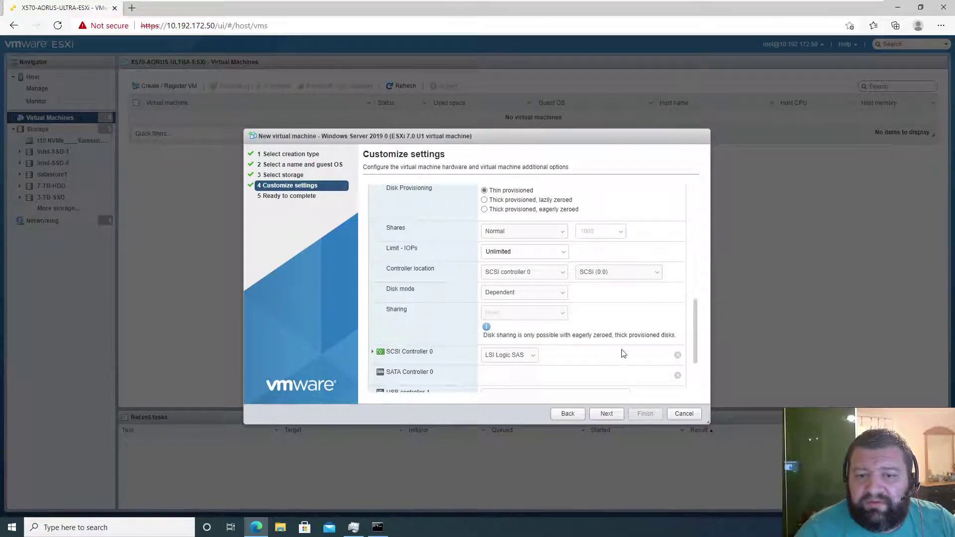
scroll(587, 355, "down", 1)
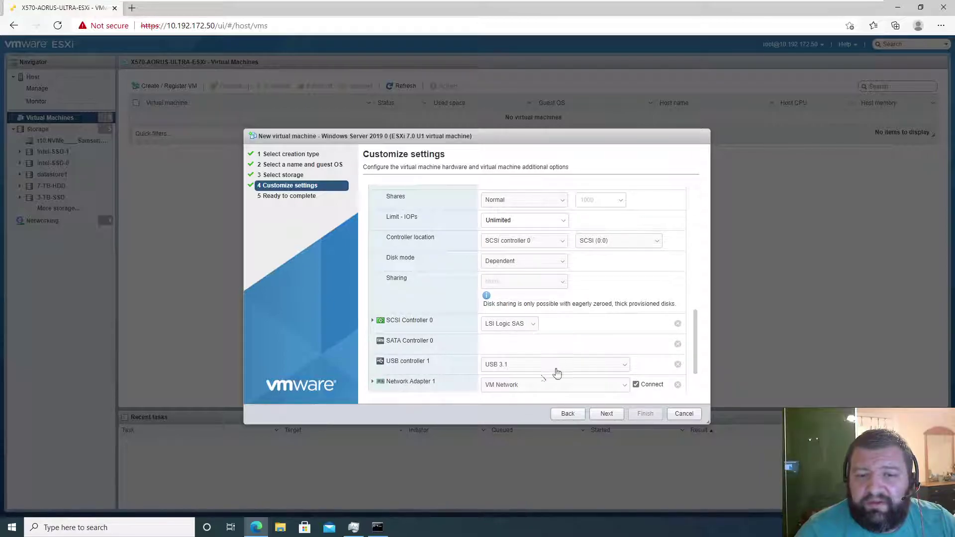
scroll(531, 374, "down", 1)
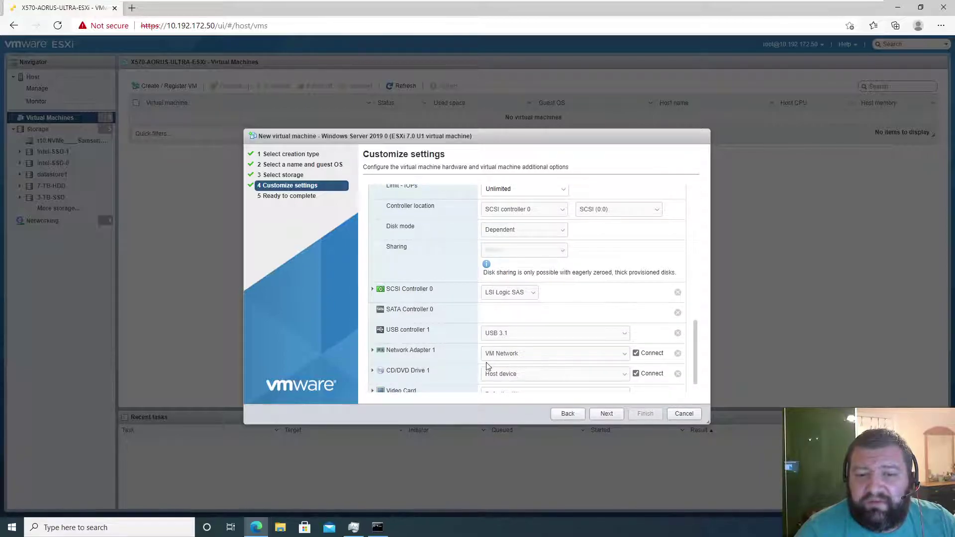
scroll(495, 354, "down", 1)
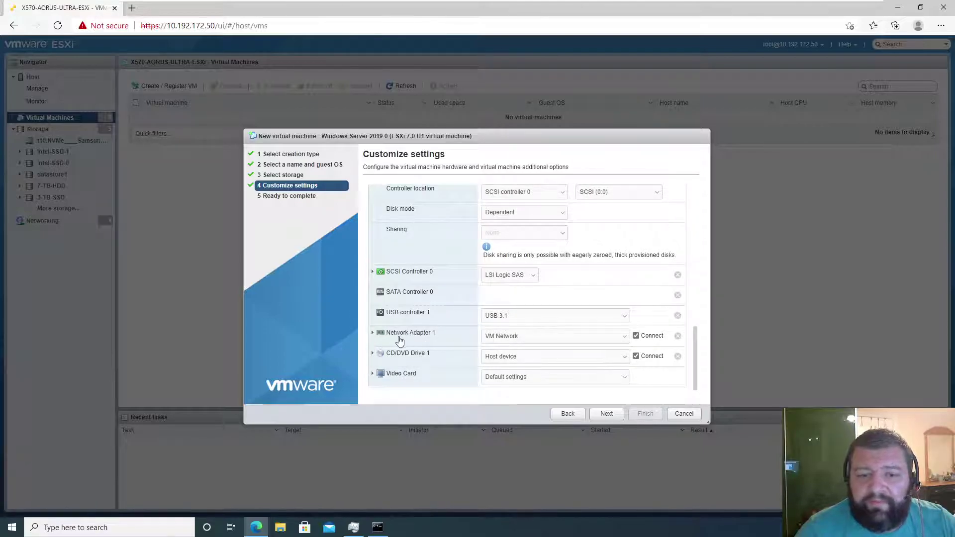
left_click(373, 334)
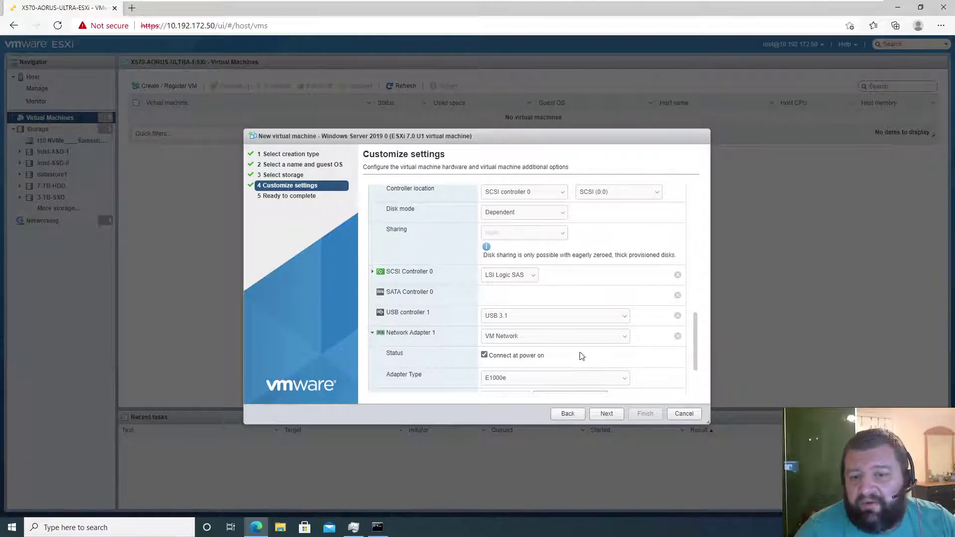
scroll(523, 364, "down", 1)
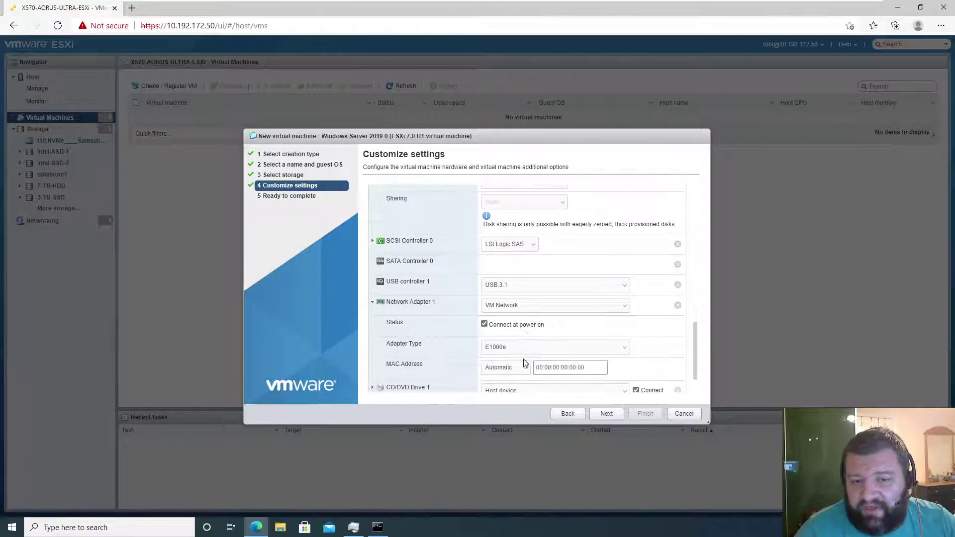
left_click(678, 305)
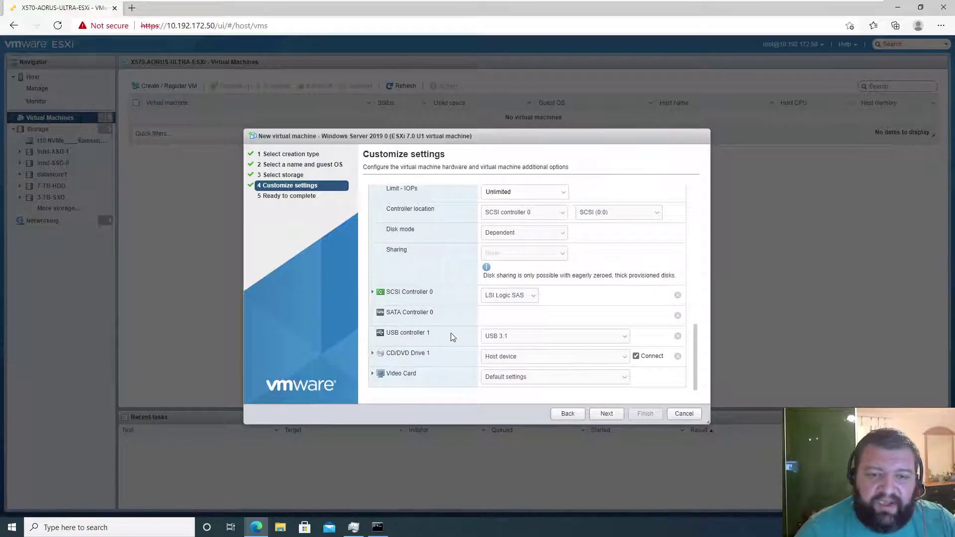
Step: Set CD/DVD Drive 1 to Datastore ISO file and attach the 17763.737.190906 image from the ISO folder on 3-TB-SSD
left_click(529, 357)
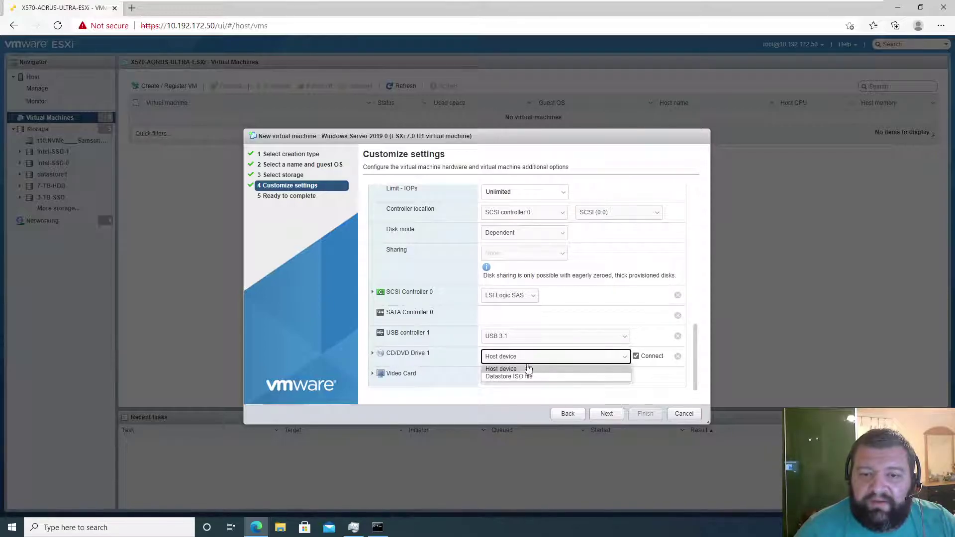
left_click(520, 376)
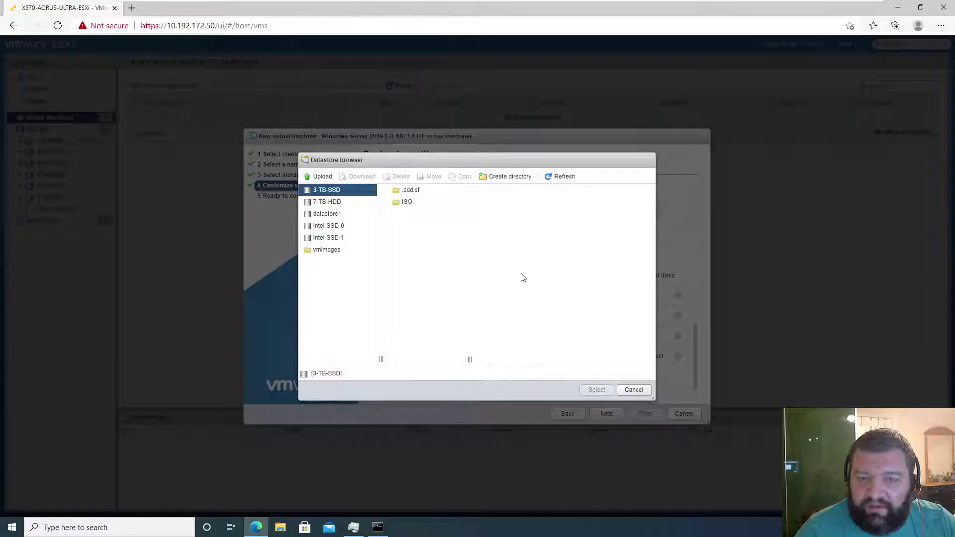
left_click(403, 205)
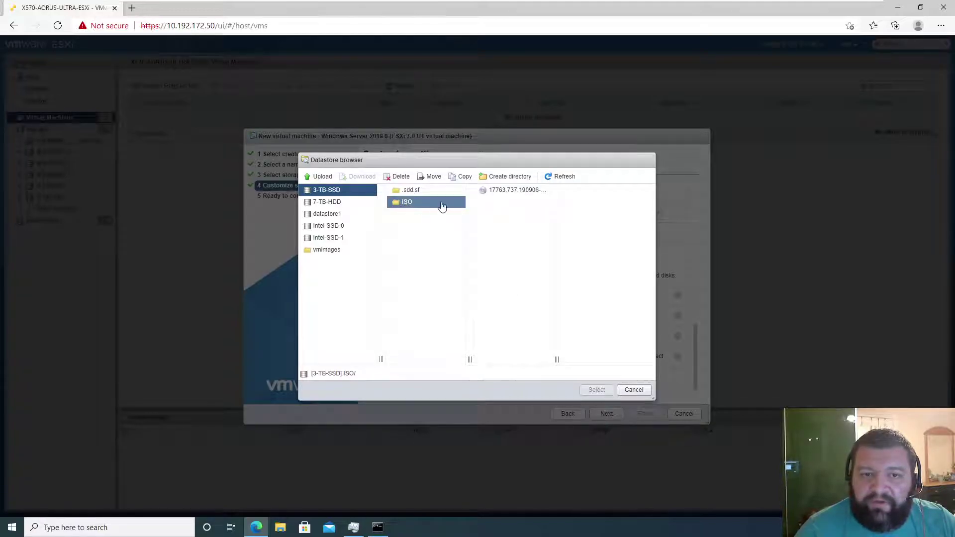
left_click(497, 191)
left_click(597, 390)
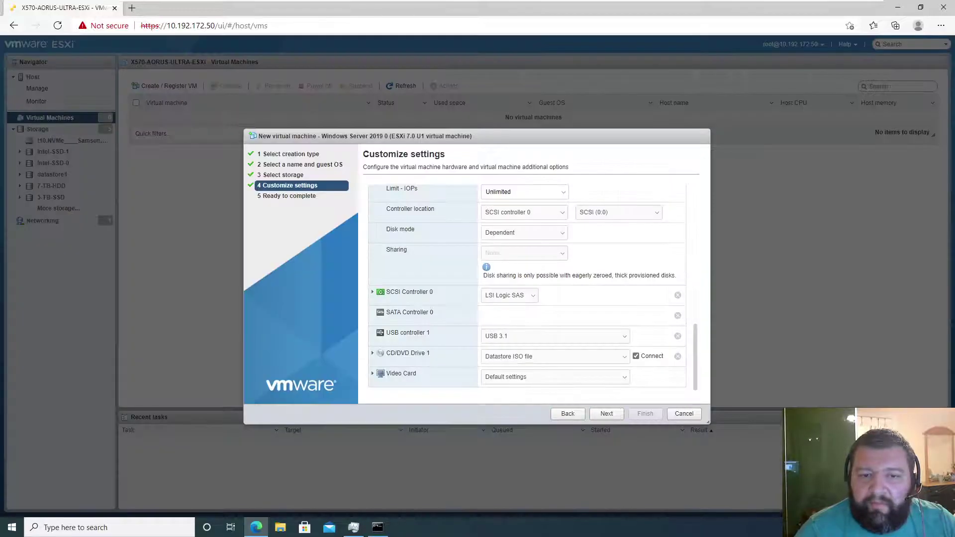
Step: Expand the Video Card settings and check the available configuration modes, keeping Default settings
left_click(373, 373)
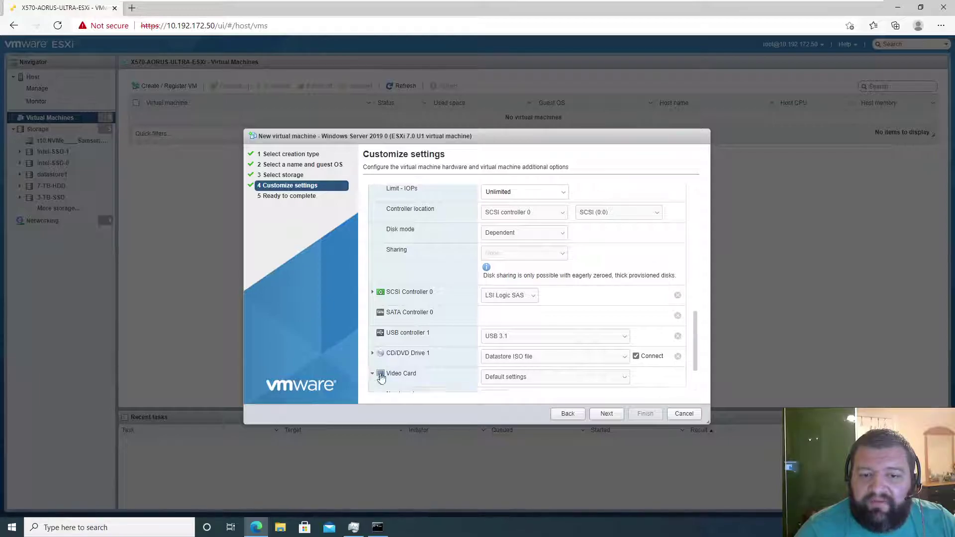
scroll(514, 370, "down", 2)
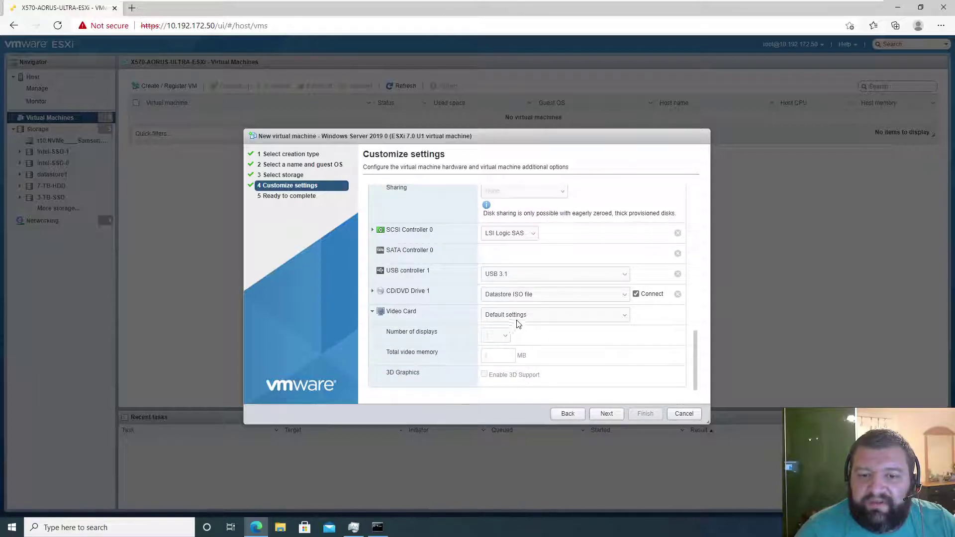
left_click(530, 316)
left_click(530, 318)
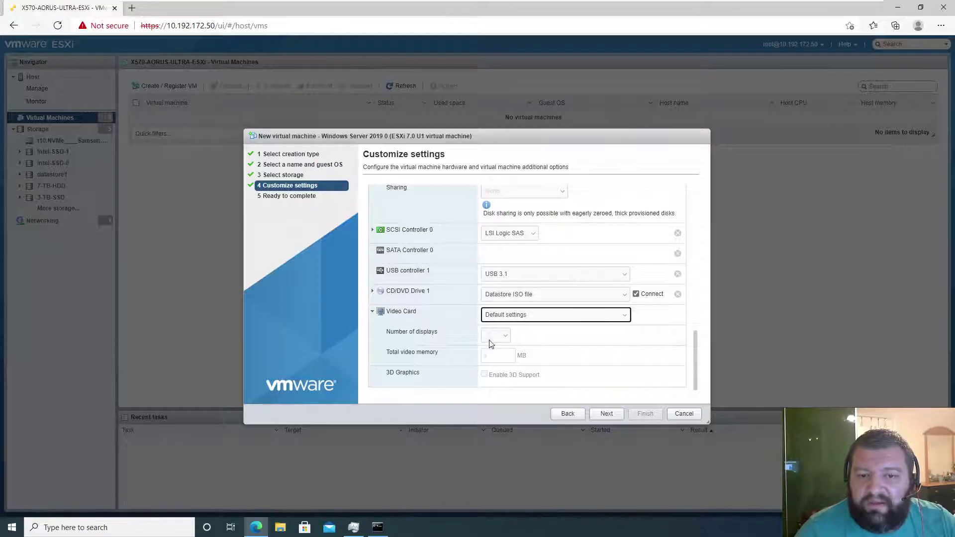
left_click(559, 320)
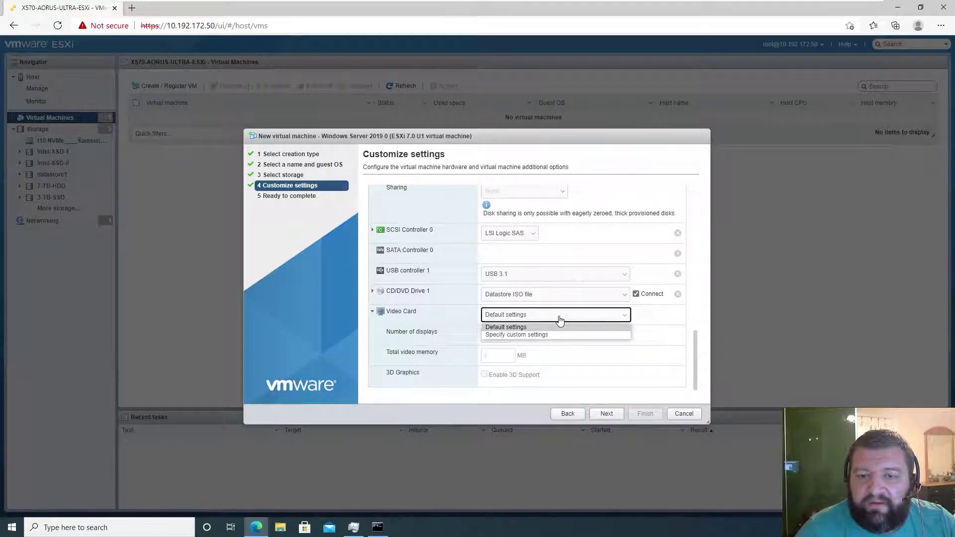
left_click(560, 320)
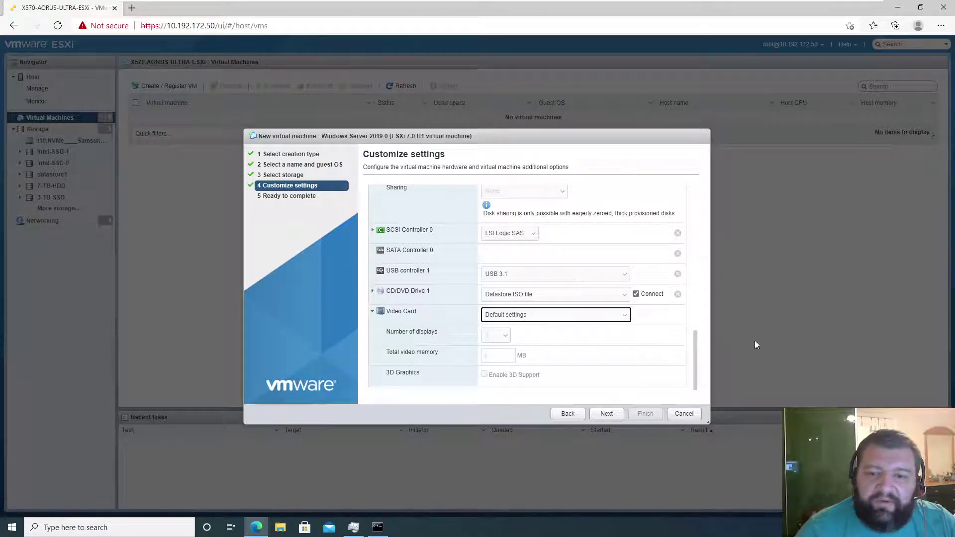
Step: Examine the VM options for VMware Remote Console, VMware Tools and power management, collapsing each section again
left_click_drag(693, 351, 696, 189)
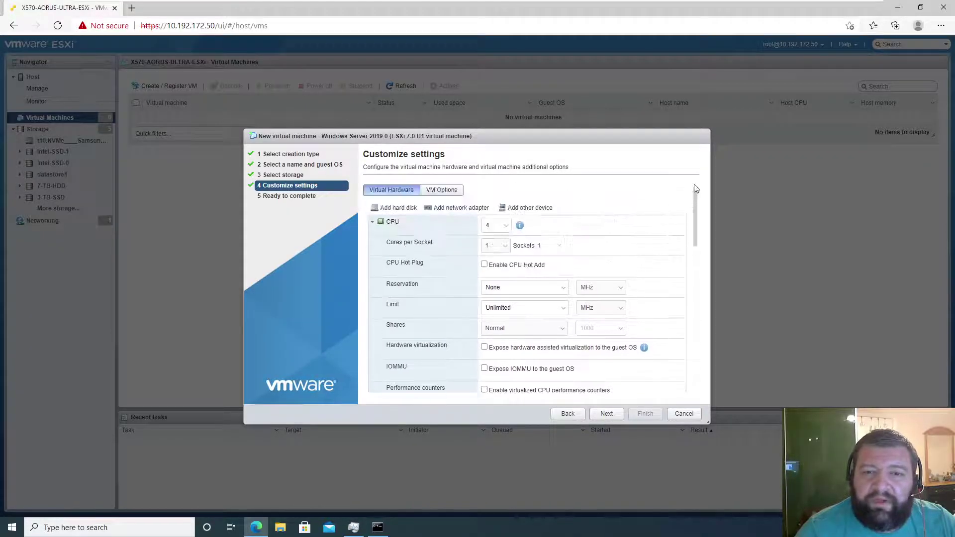
left_click(451, 190)
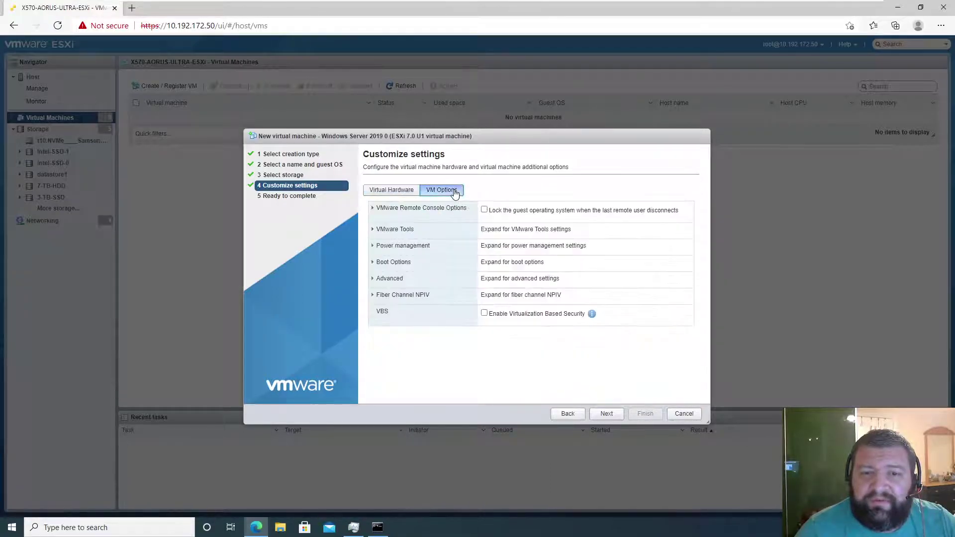
left_click(373, 207)
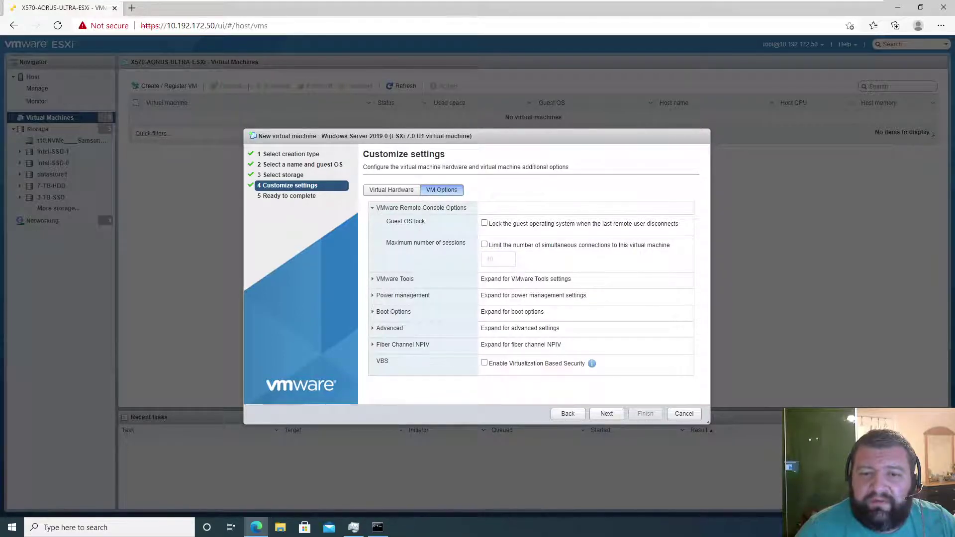
left_click(373, 280)
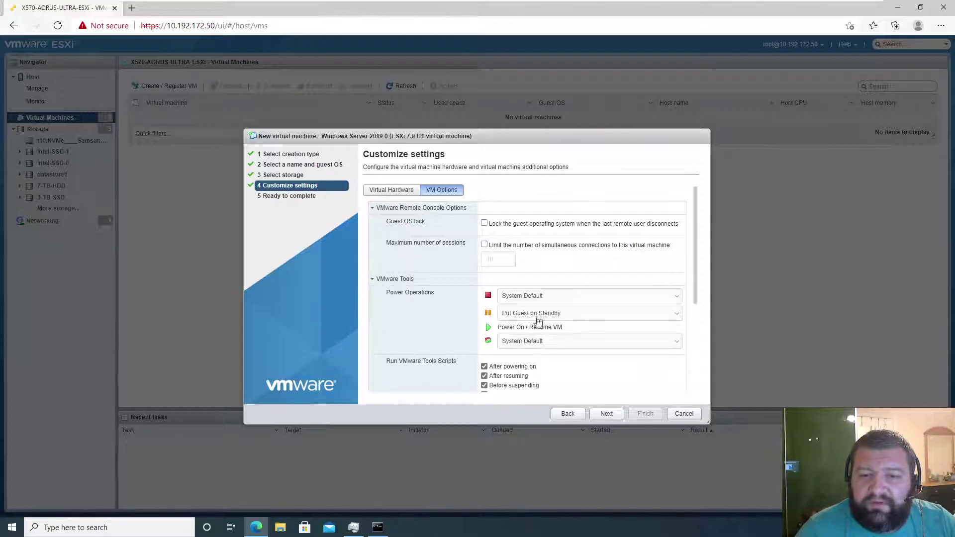
left_click(380, 278)
left_click(383, 208)
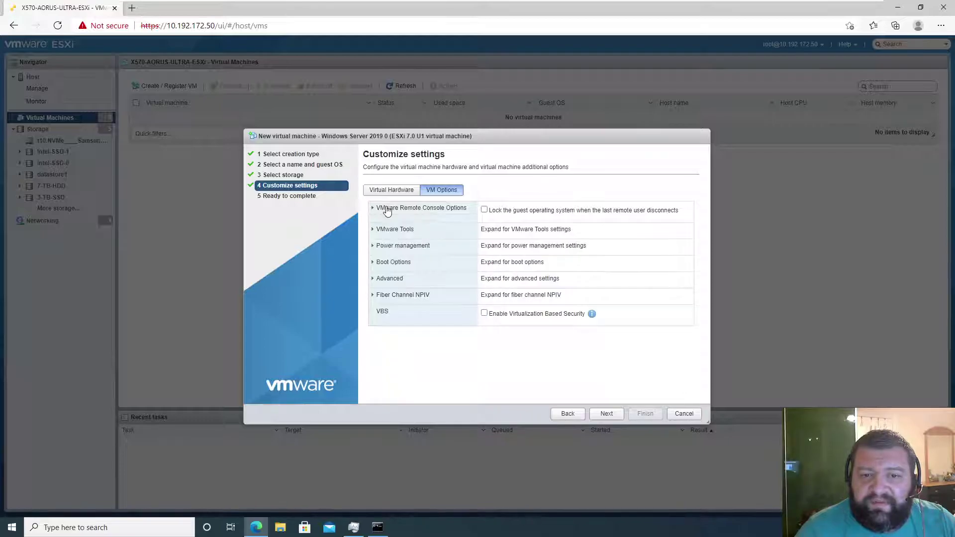
left_click(388, 247)
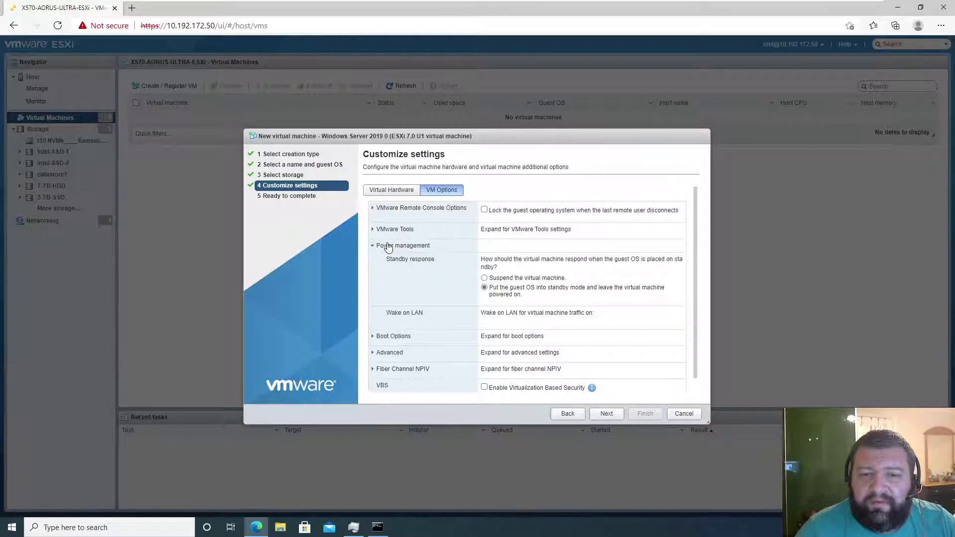
left_click(388, 246)
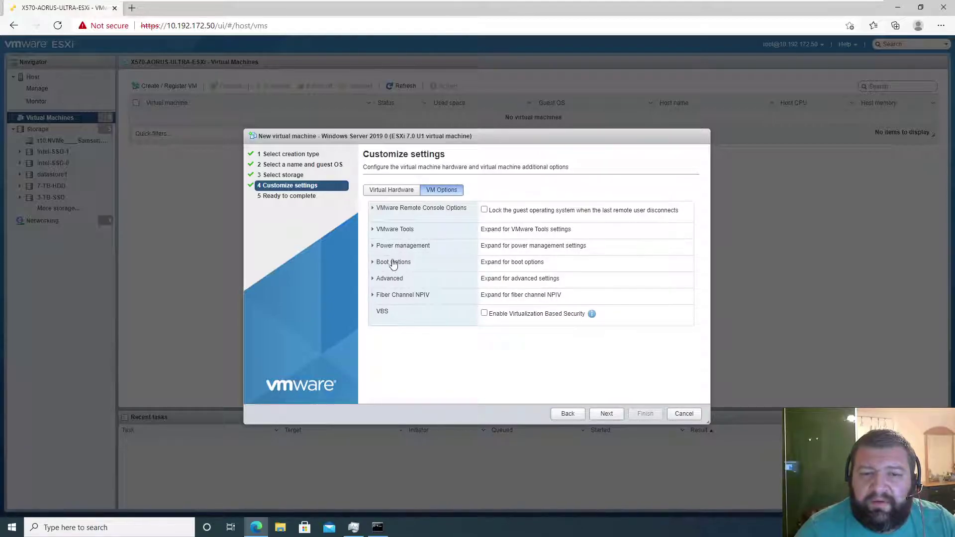
Step: Expand and examine the virtual machine's boot options and advanced settings
left_click(393, 263)
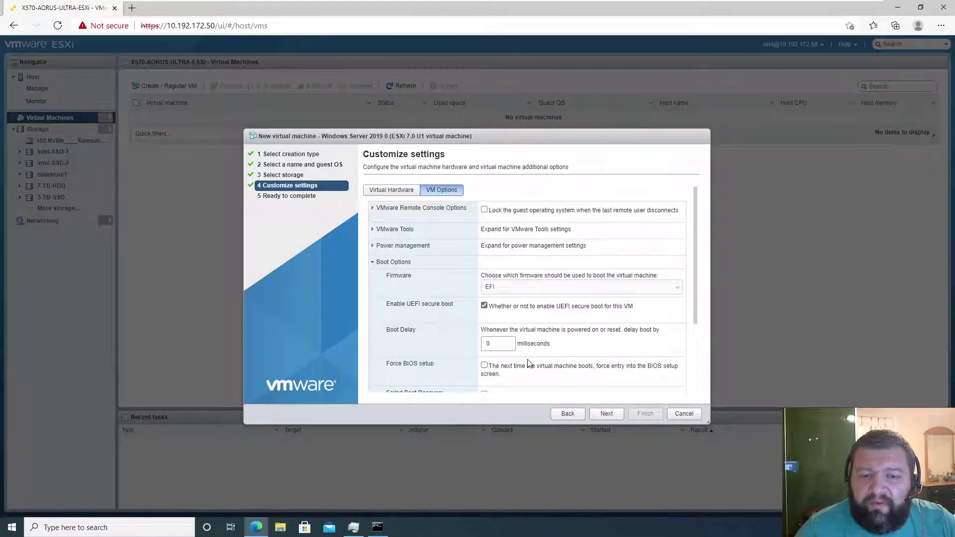
left_click_drag(694, 273, 695, 347)
left_click(387, 342)
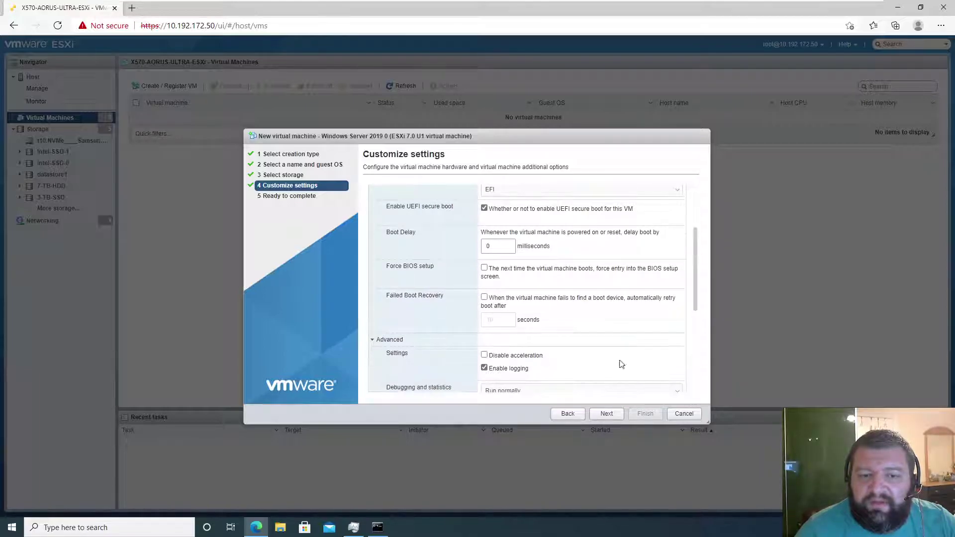
scroll(702, 306, "down", 2)
scroll(703, 305, "down", 4)
scroll(704, 338, "down", 1)
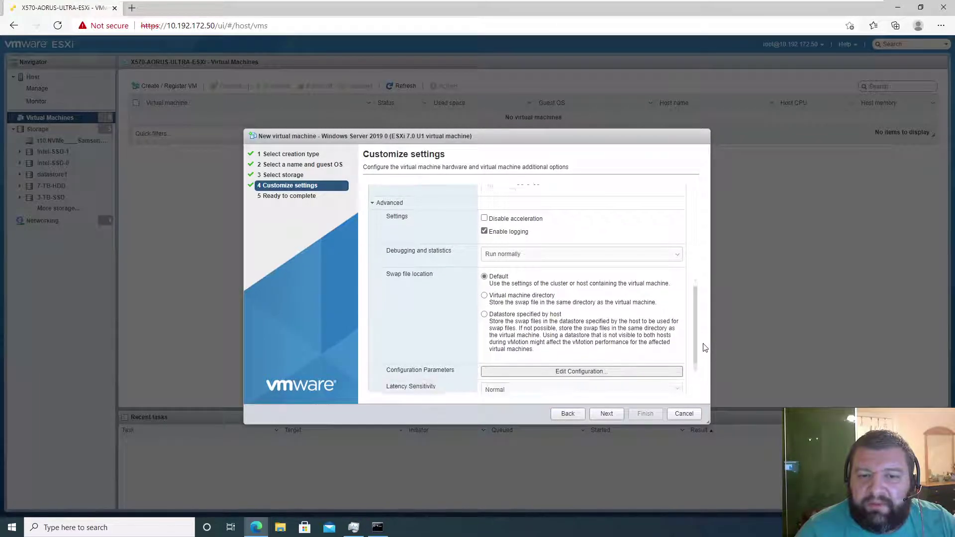
Step: Examine the remaining advanced VM options, recheck the CPU, memory and hard disk settings, and read the hardware virtualization help
scroll(704, 353, "down", 2)
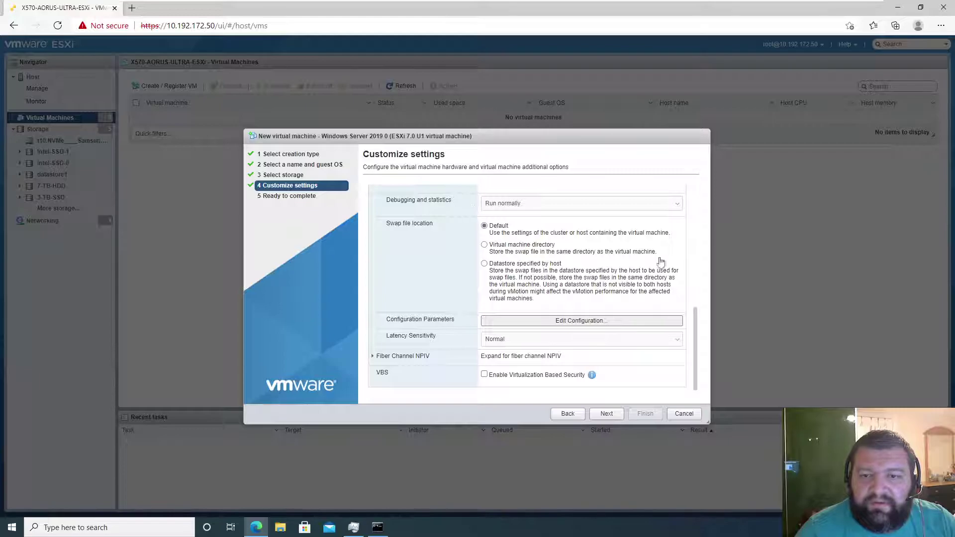
left_click_drag(697, 331, 646, 192)
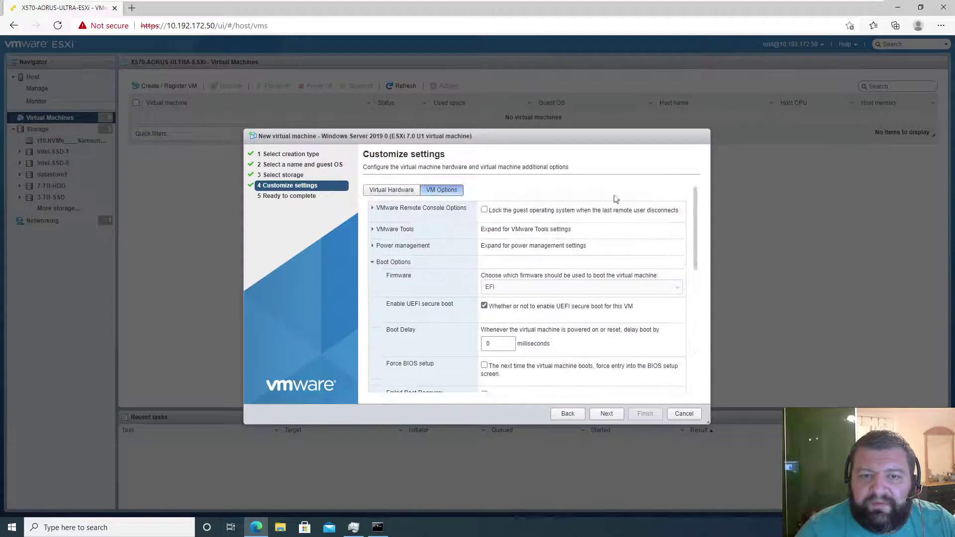
left_click(391, 191)
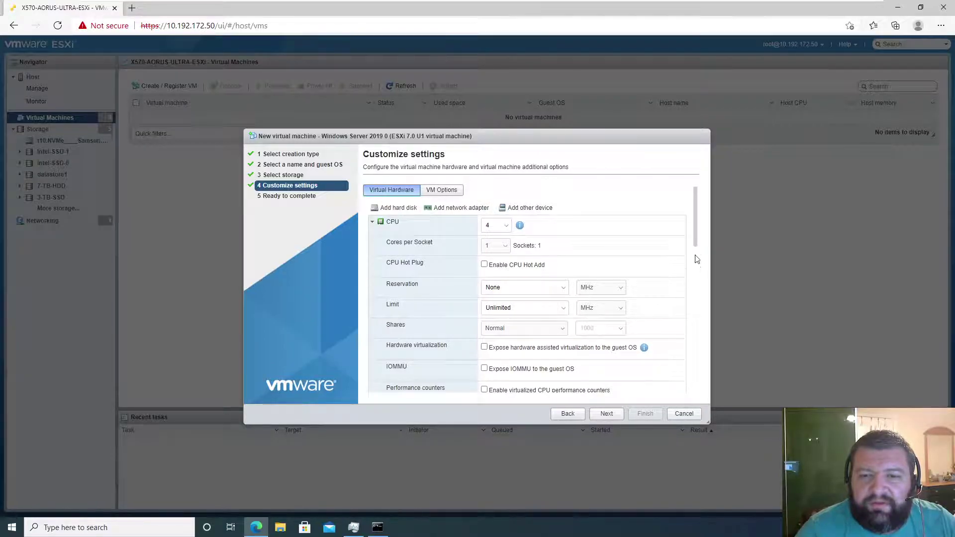
left_click_drag(697, 241, 695, 271)
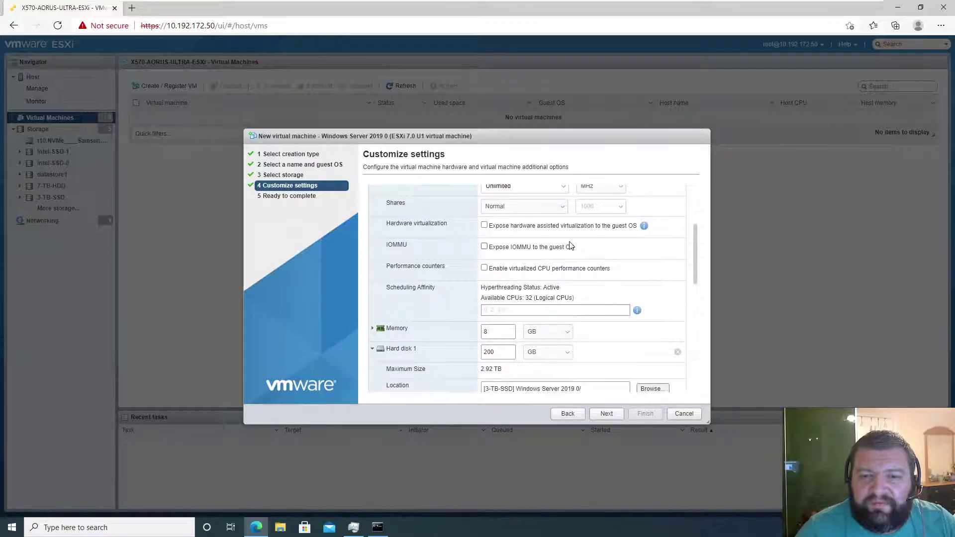
left_click(644, 226)
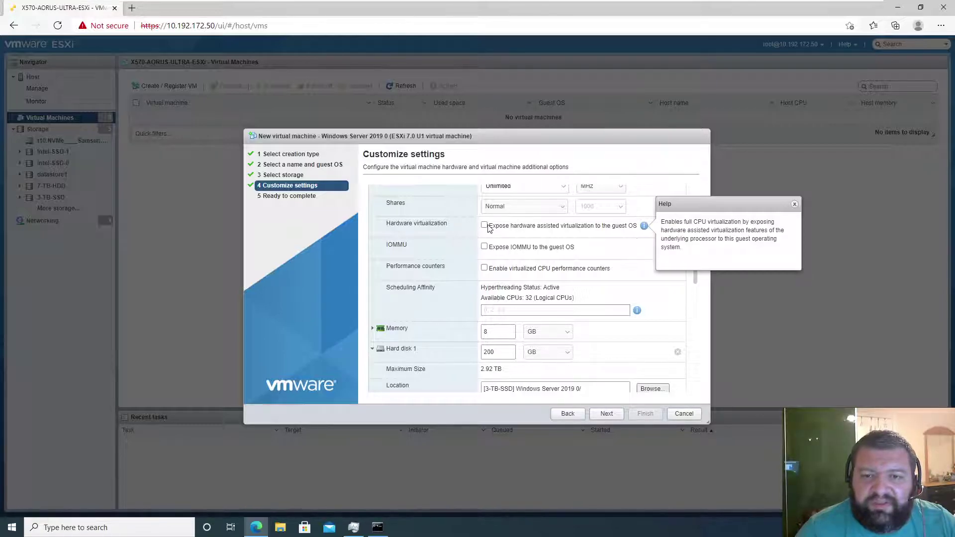
left_click(406, 227)
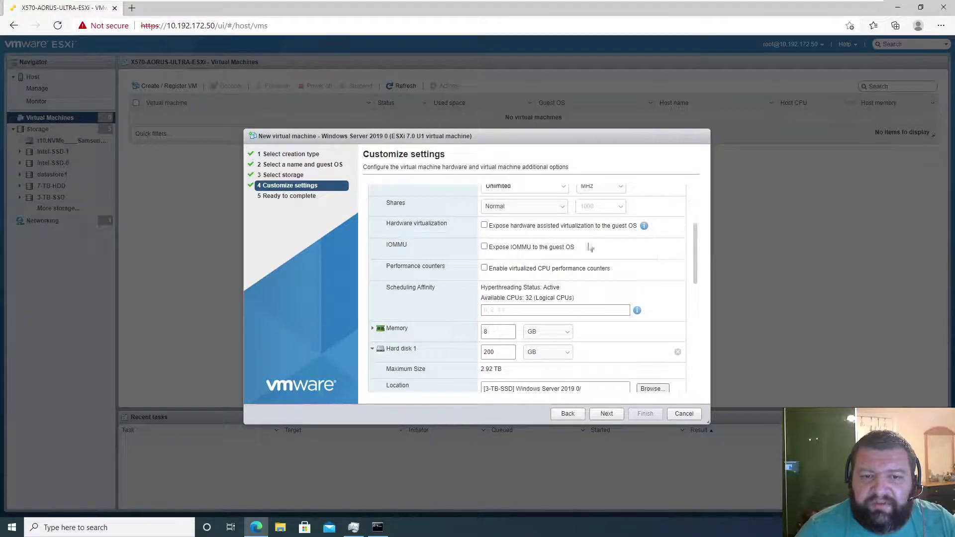
left_click_drag(697, 257, 697, 267)
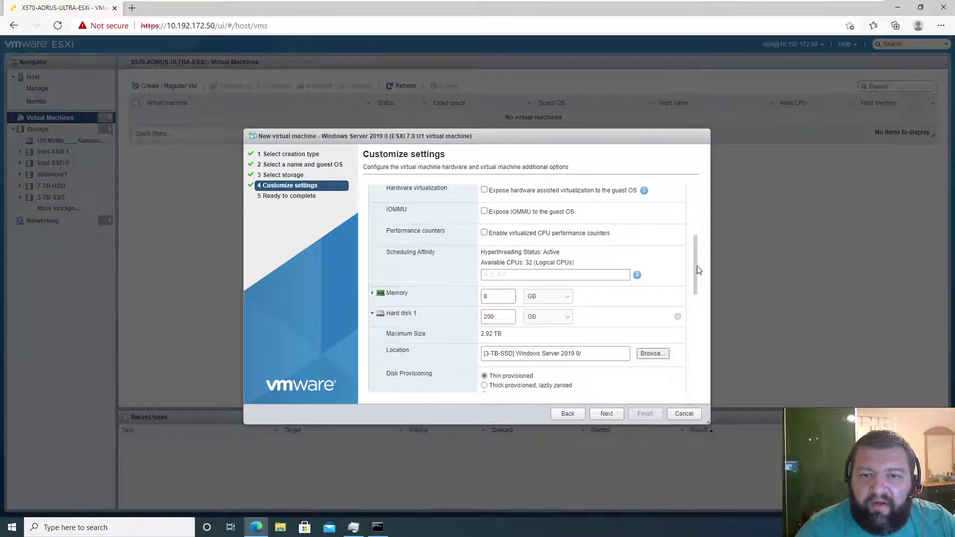
left_click_drag(696, 265, 696, 262)
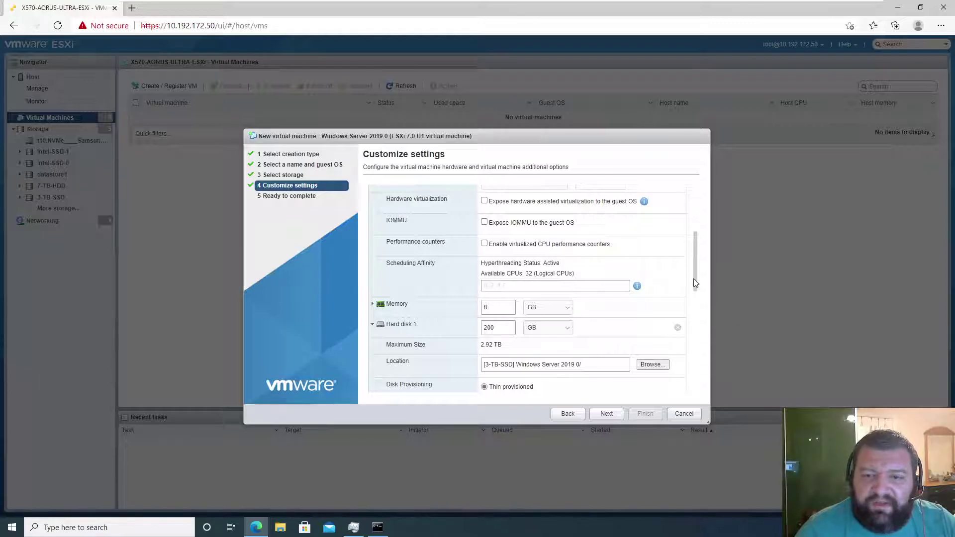
left_click_drag(695, 283, 711, 387)
Step: Review the configuration summary through the backing ISO and USB controller entries, and finish creating the virtual machine
left_click(606, 413)
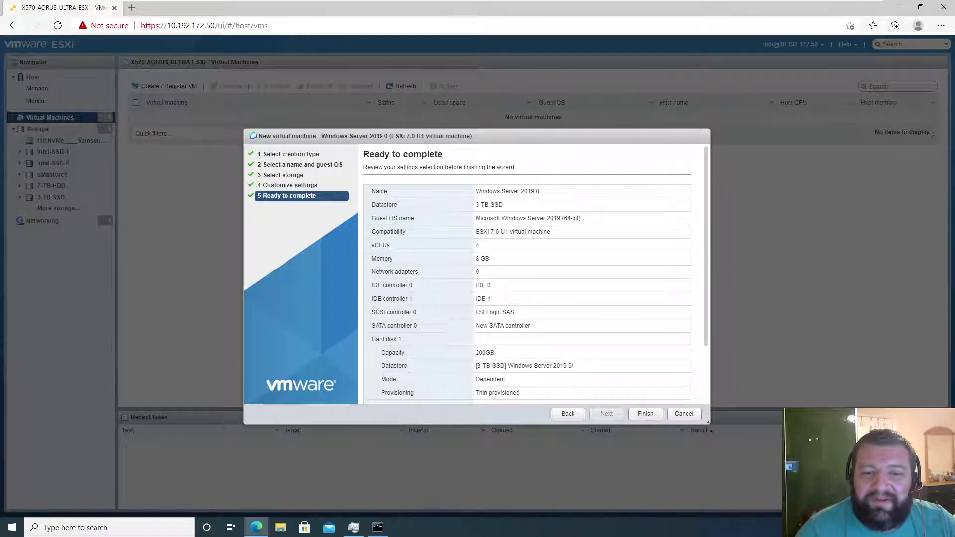
left_click_drag(707, 298, 705, 379)
scroll(704, 377, "up", 3)
left_click_drag(362, 152, 622, 398)
right_click(537, 307)
left_click(538, 305)
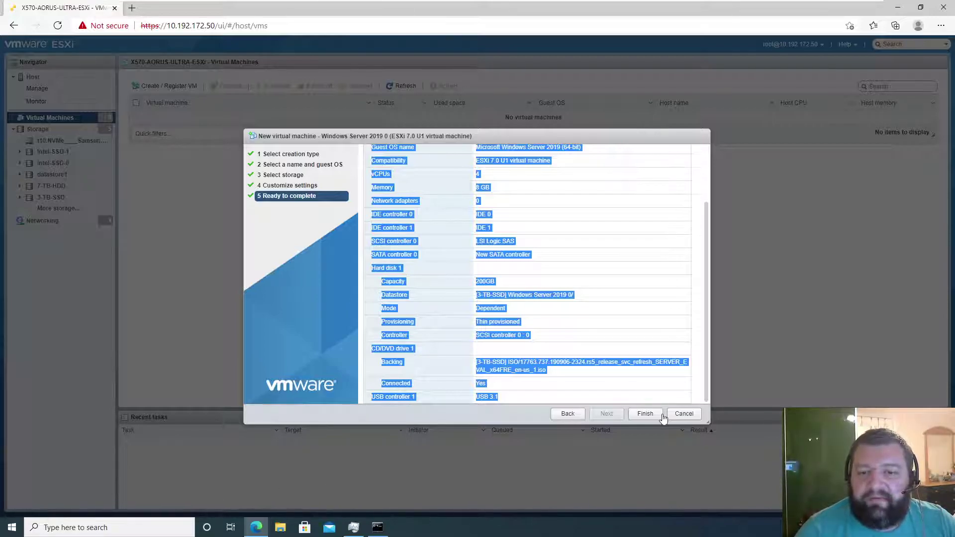
left_click(647, 414)
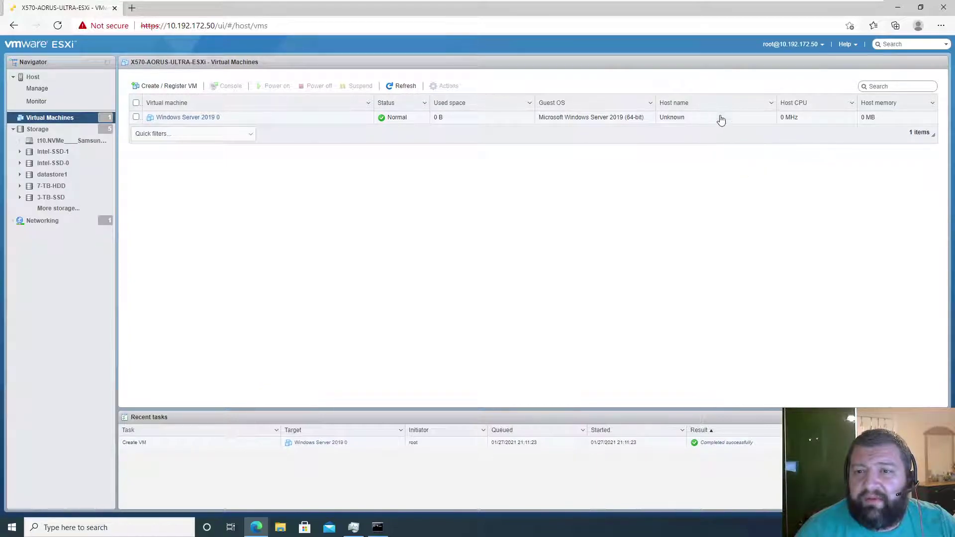
Step: Open the Windows Server 2019 0 virtual machine and examine its hardware configuration and resource consumption
left_click(197, 121)
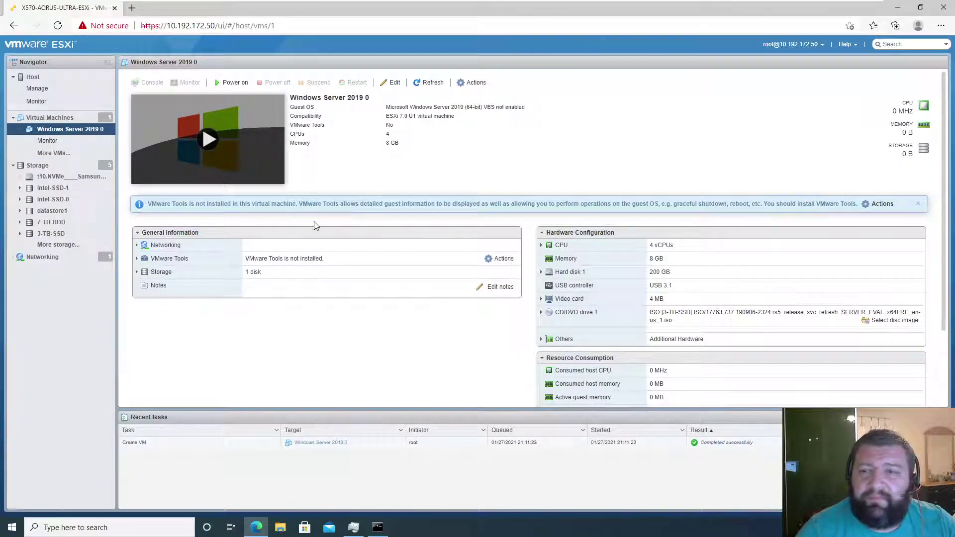
scroll(768, 335, "down", 2)
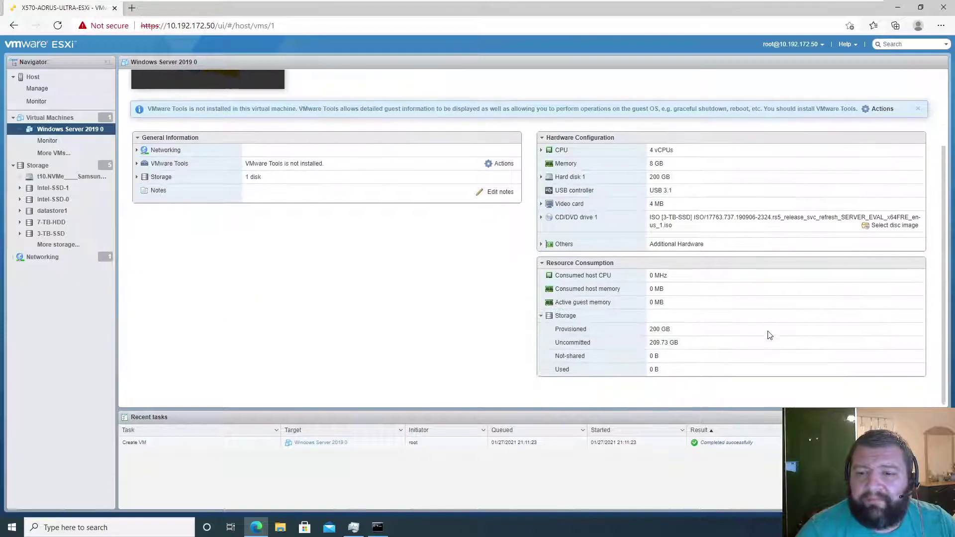
scroll(769, 333, "up", 2)
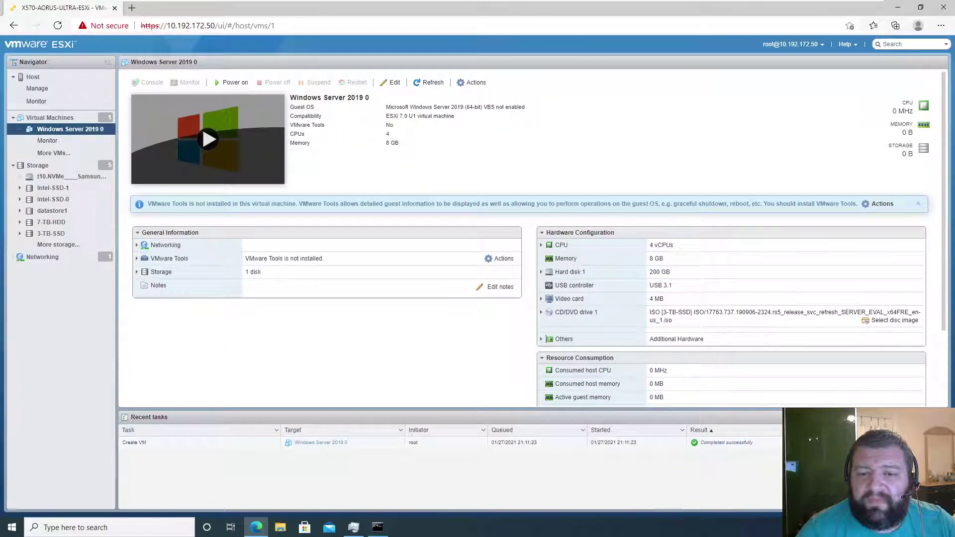
scroll(775, 298, "down", 2)
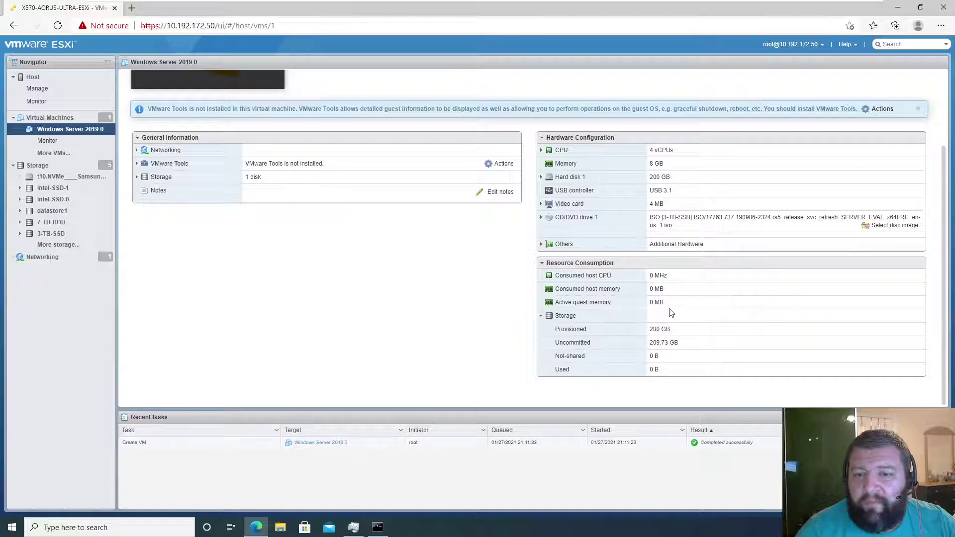
scroll(211, 142, "up", 2)
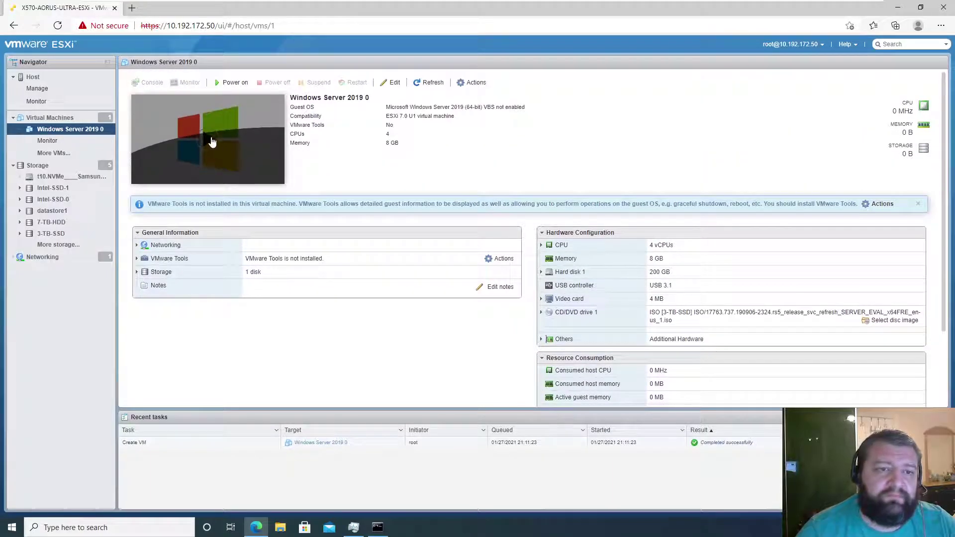
Step: Power on the virtual machine and restart it from the Boot Manager to boot from the installation DVD
left_click(212, 142)
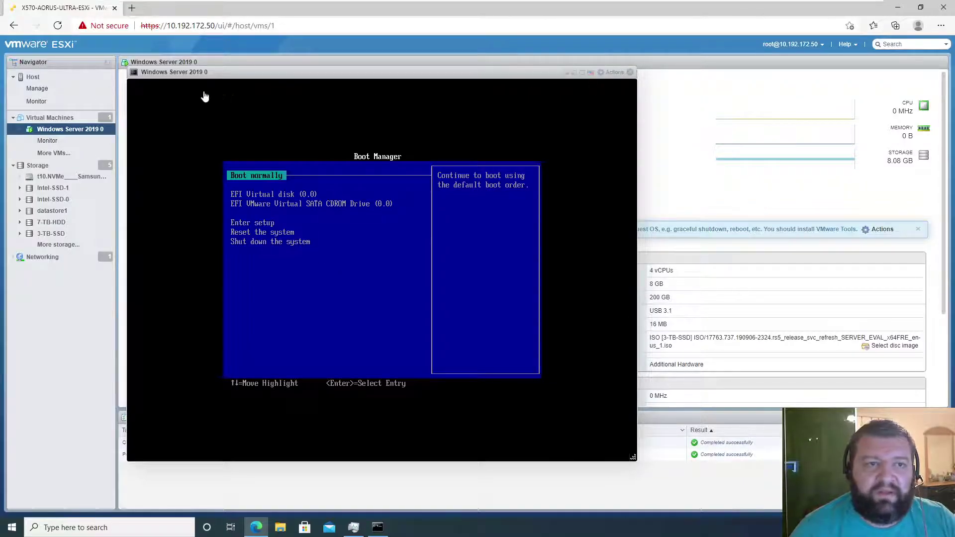
left_click(604, 71)
mouse_move(657, 148)
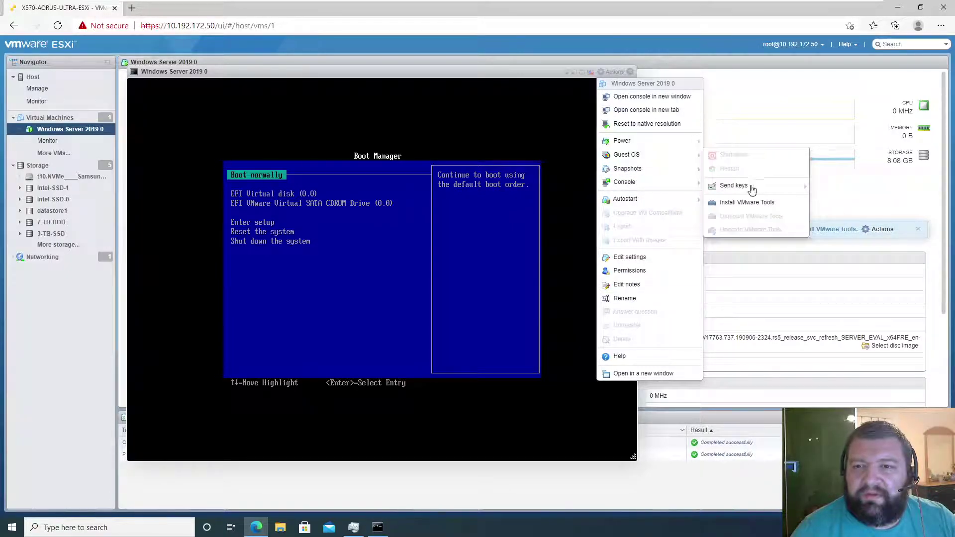
mouse_move(751, 186)
left_click(840, 185)
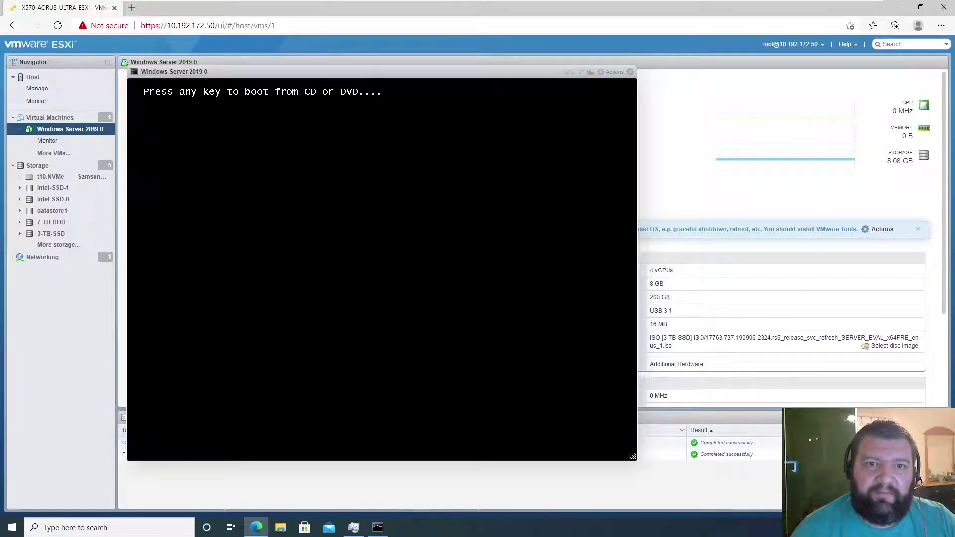
key("Return")
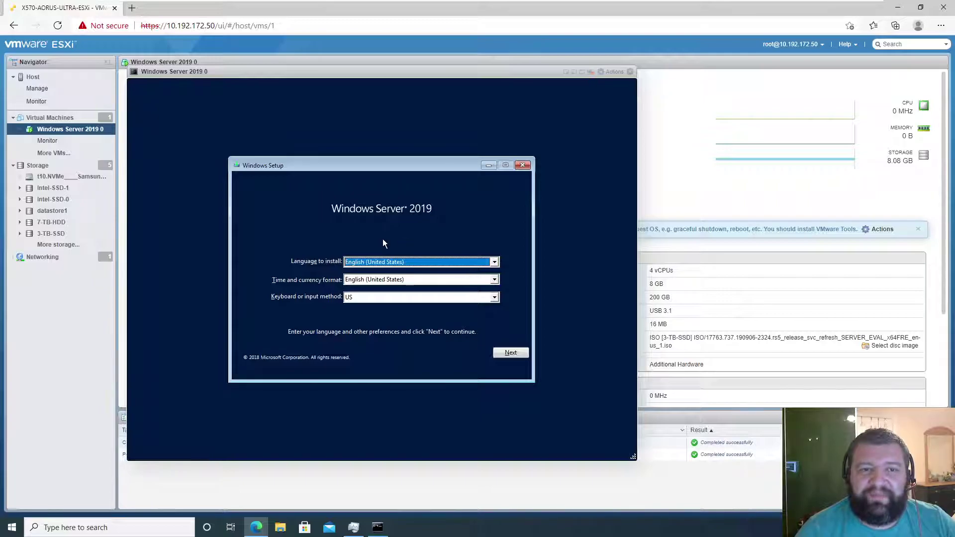
Step: Start the installation with English (United States) and the US keyboard, choosing Windows Server 2019 Standard Evaluation (Desktop Experience)
left_click(512, 352)
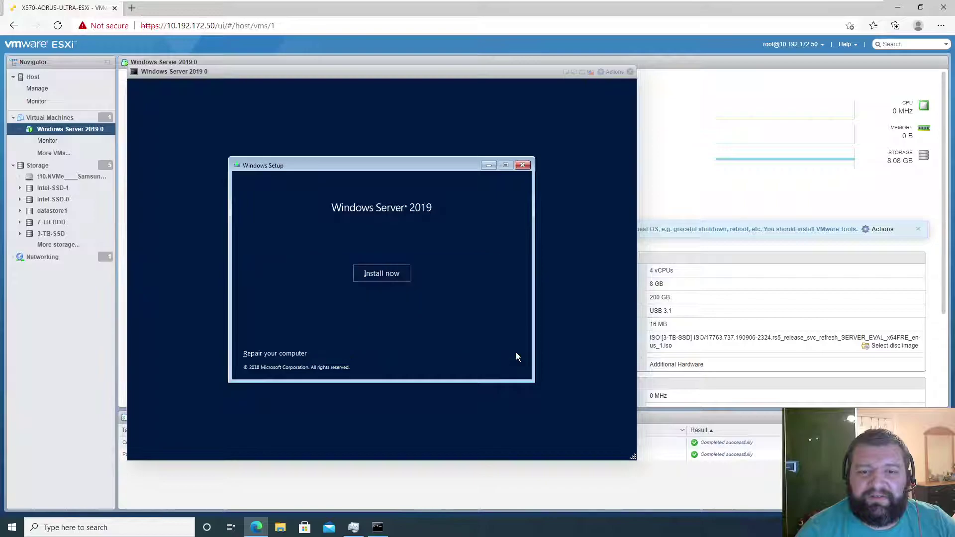
left_click(382, 273)
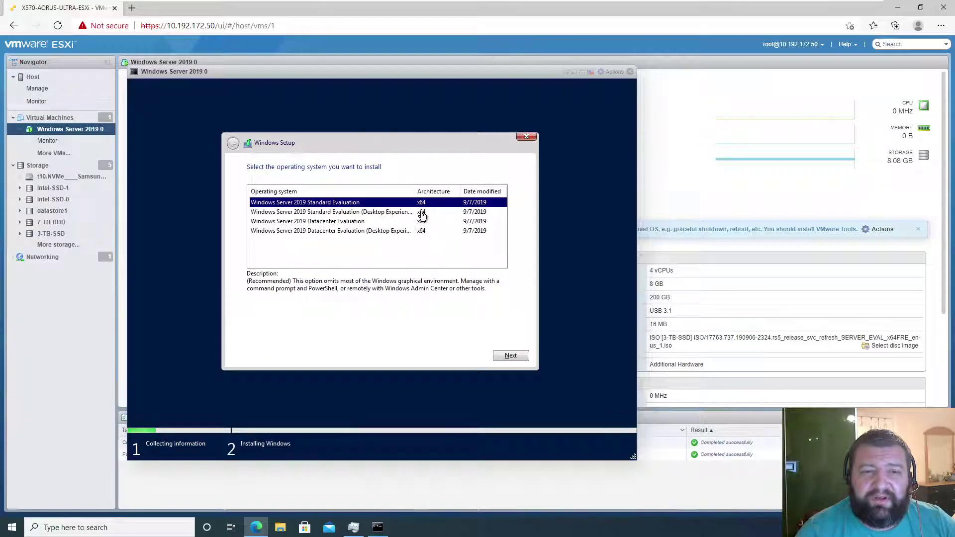
left_click_drag(411, 190, 428, 192)
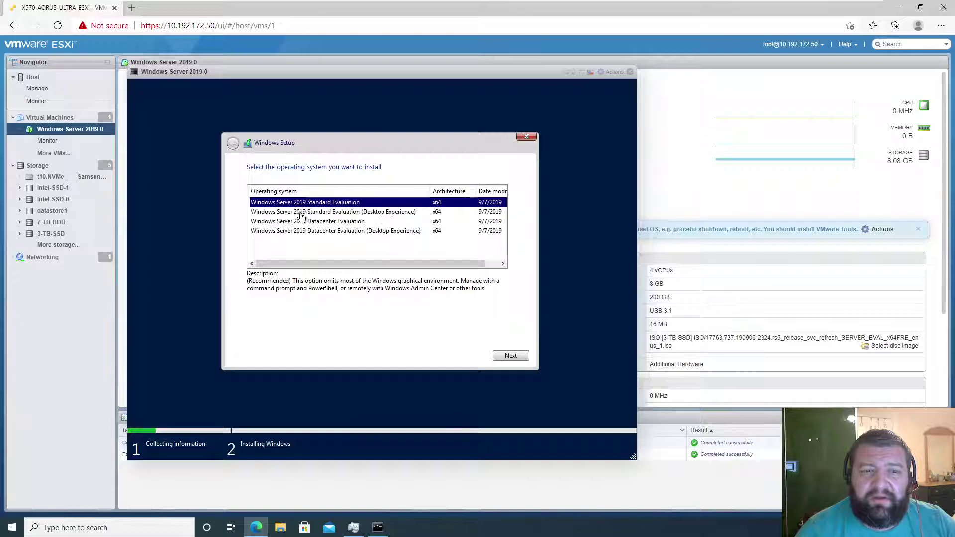
left_click(386, 213)
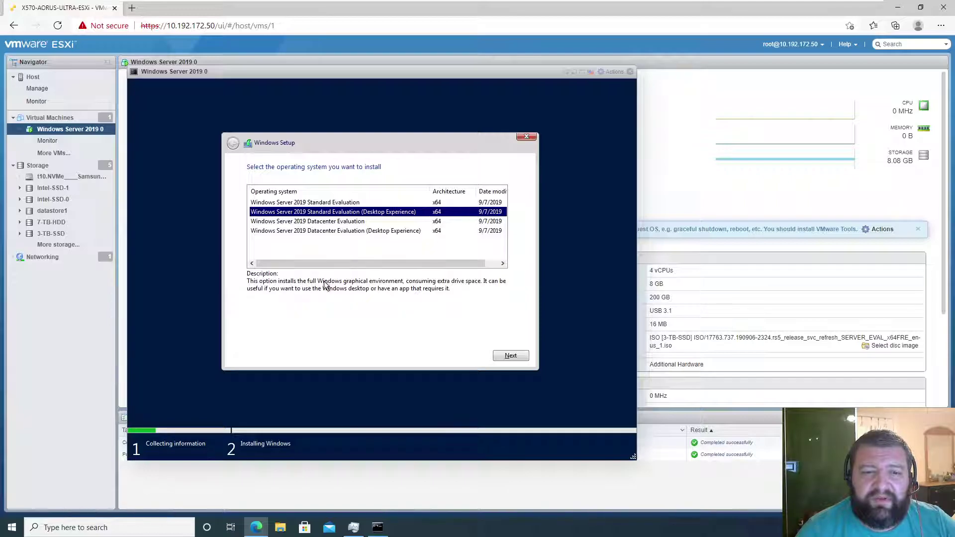
left_click(332, 202)
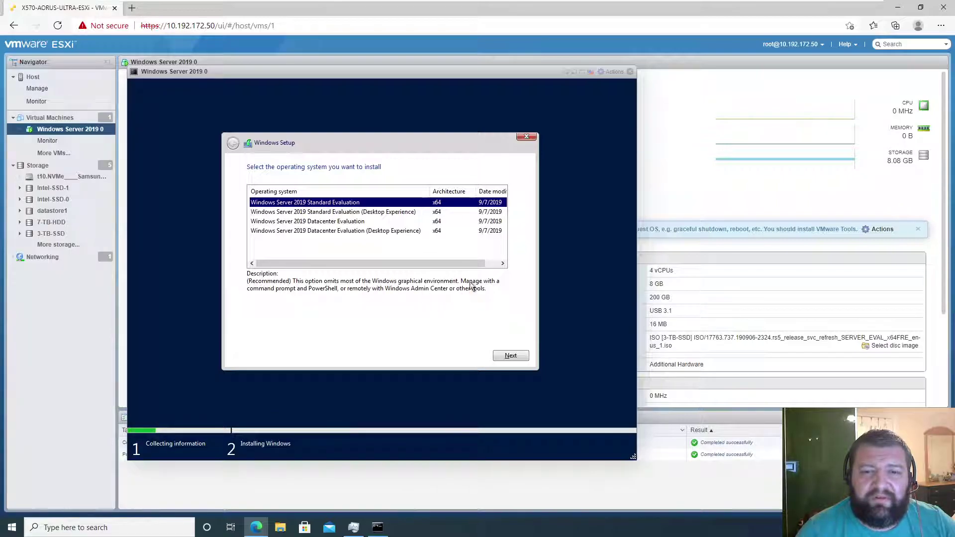
left_click(350, 213)
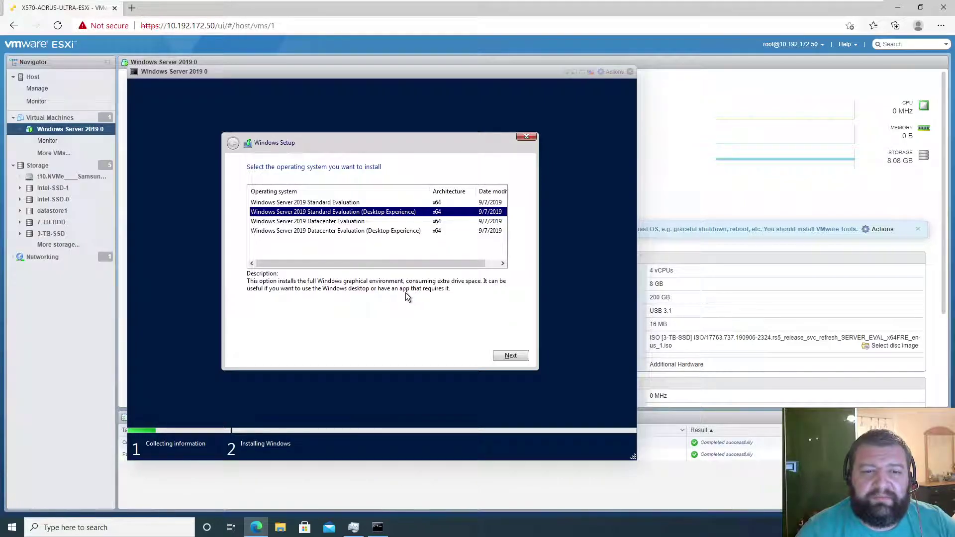
left_click(507, 358)
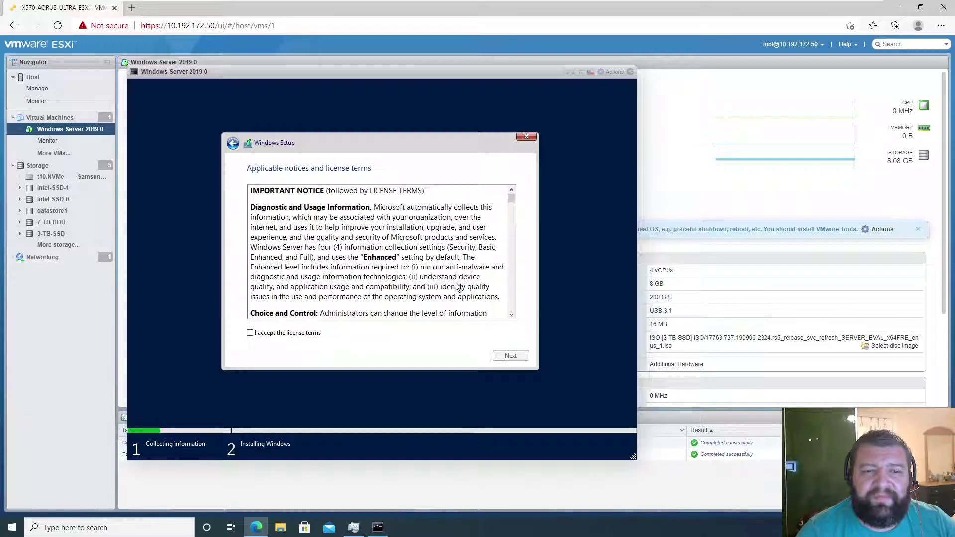
Step: Accept the license terms and start a custom Windows-only installation on Drive 0 Unallocated Space
left_click_drag(511, 198, 511, 311)
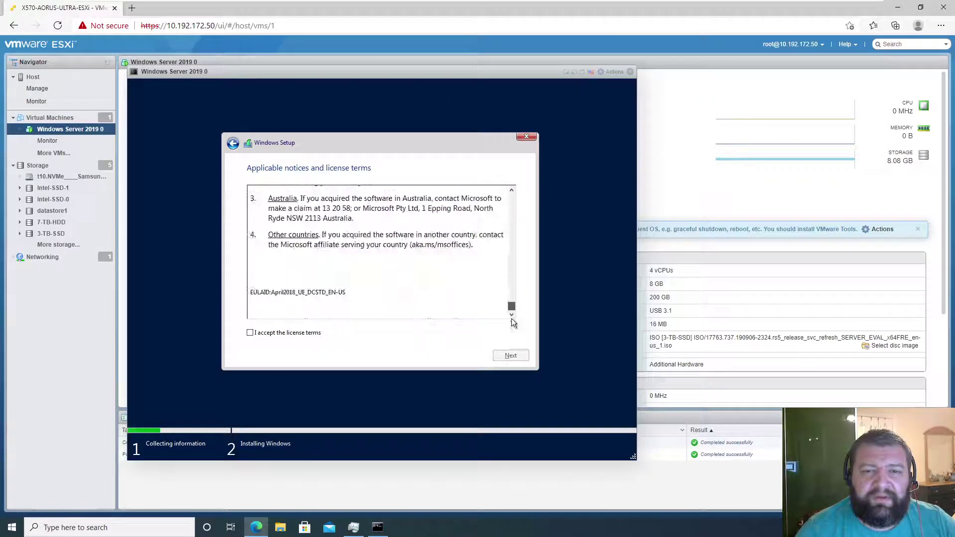
left_click(293, 335)
left_click(513, 356)
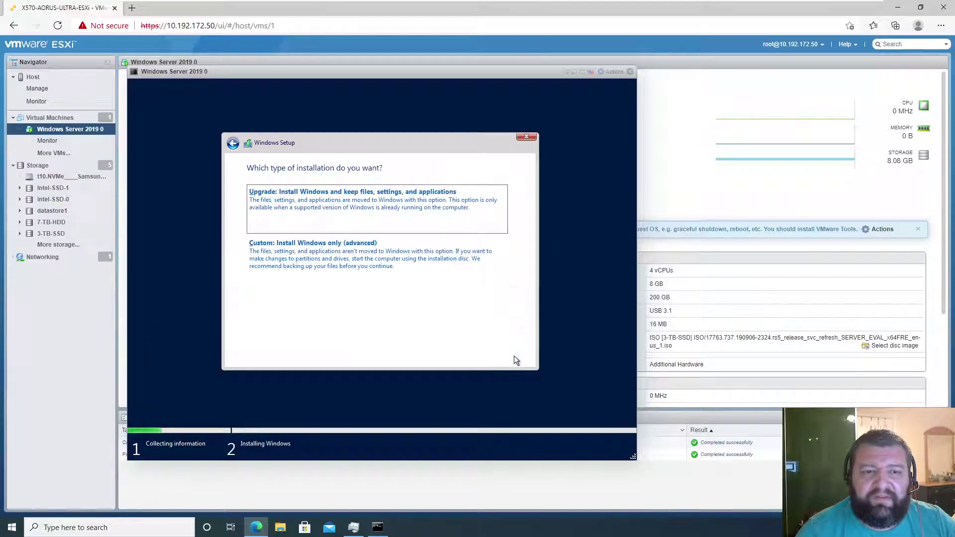
left_click(359, 261)
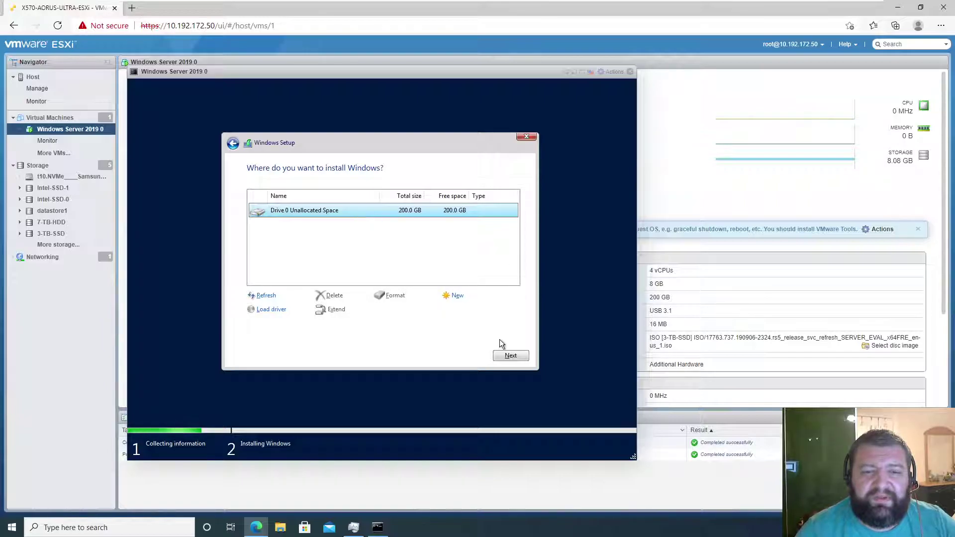
left_click(510, 355)
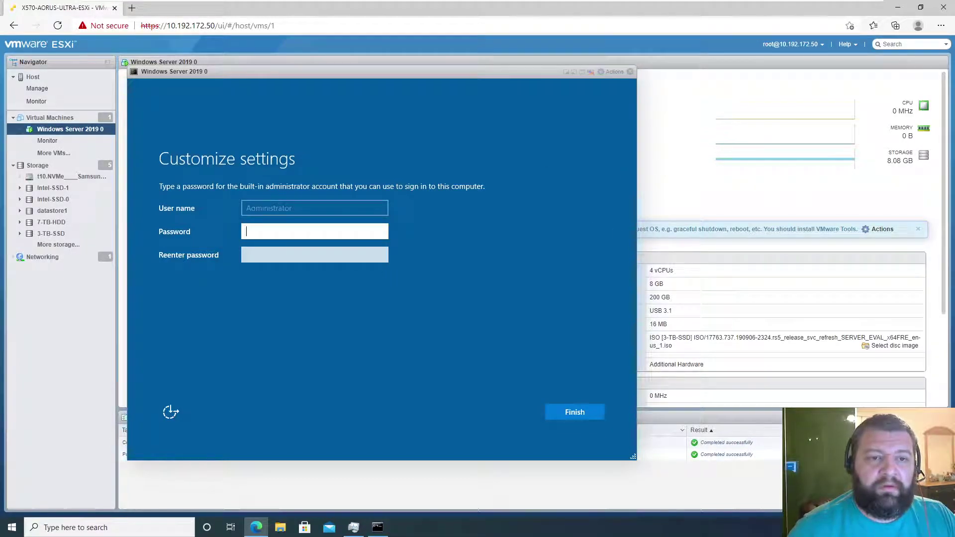
Step: Enter and re-enter the password for the built-in Administrator account, and finish the Windows setup
type("••••••••••••")
key("Tab")
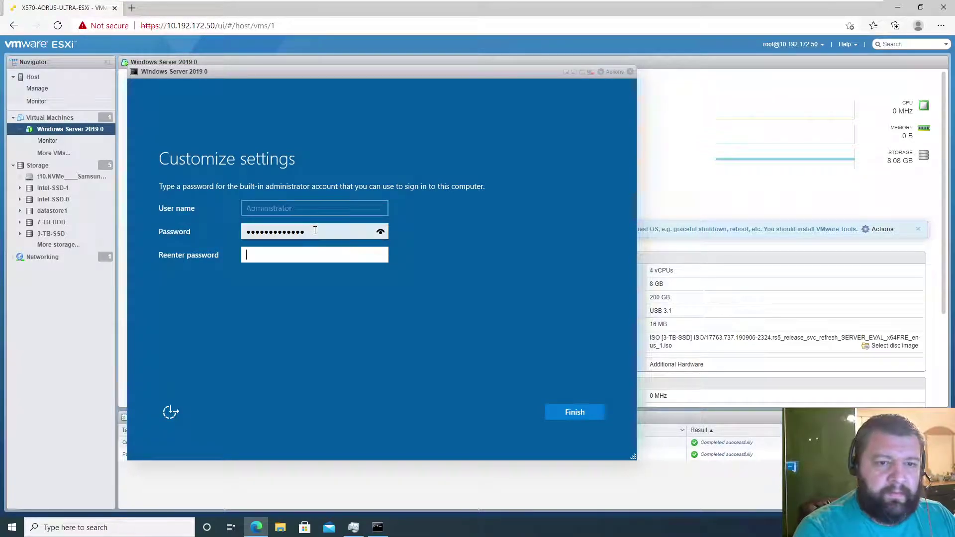
type("••••••••••")
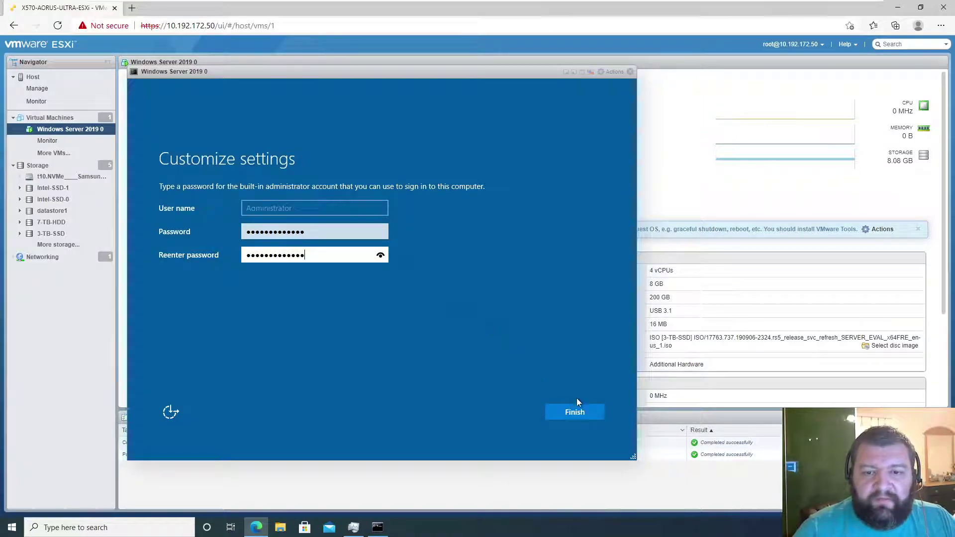
left_click(574, 413)
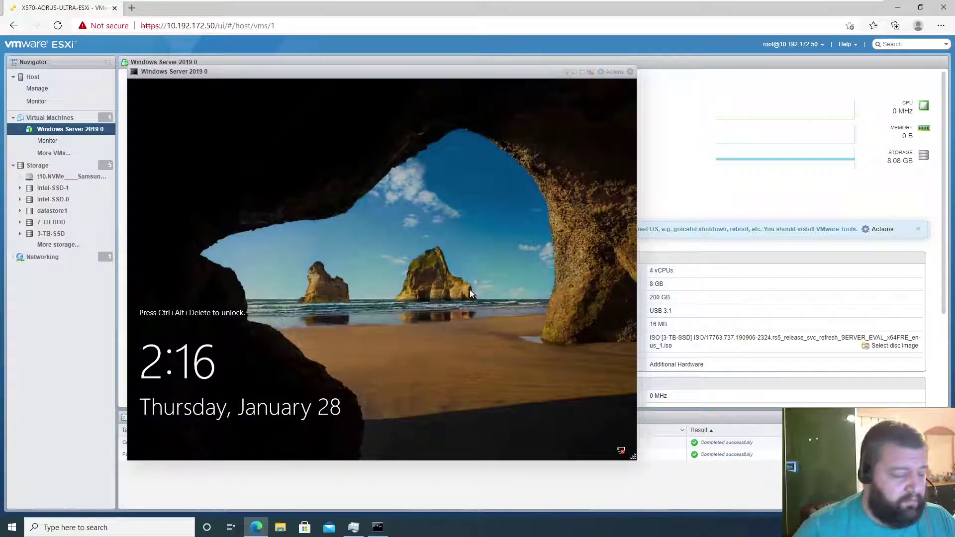
Step: Send Ctrl+Alt+Delete to the virtual machine, sign in with the Administrator account password, and close the Windows Admin Center notice and Server Manager
left_click(621, 72)
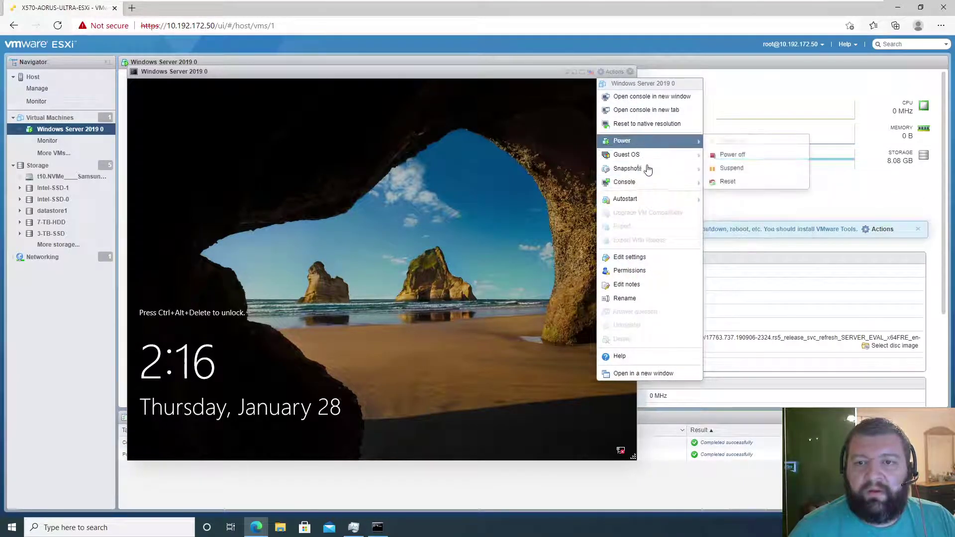
mouse_move(701, 168)
mouse_move(666, 155)
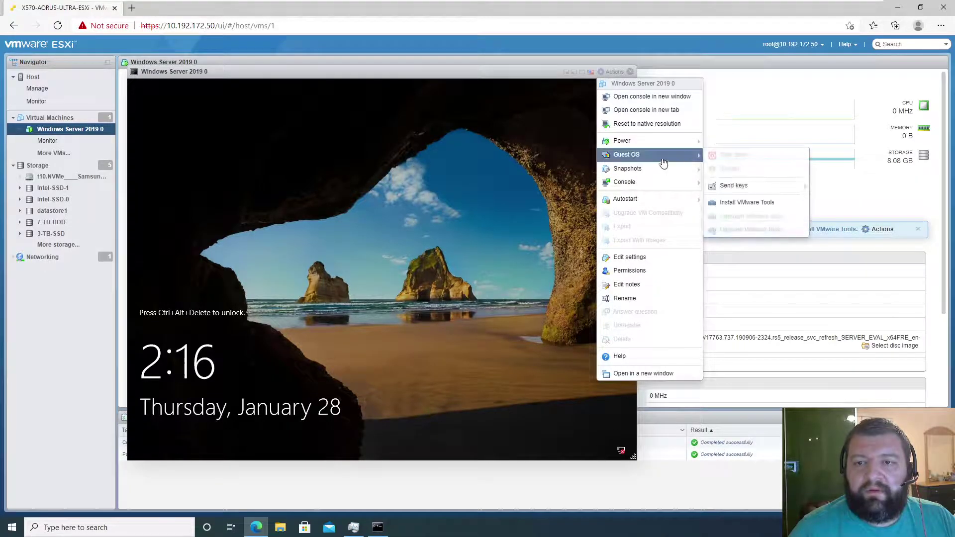
mouse_move(756, 185)
left_click(841, 189)
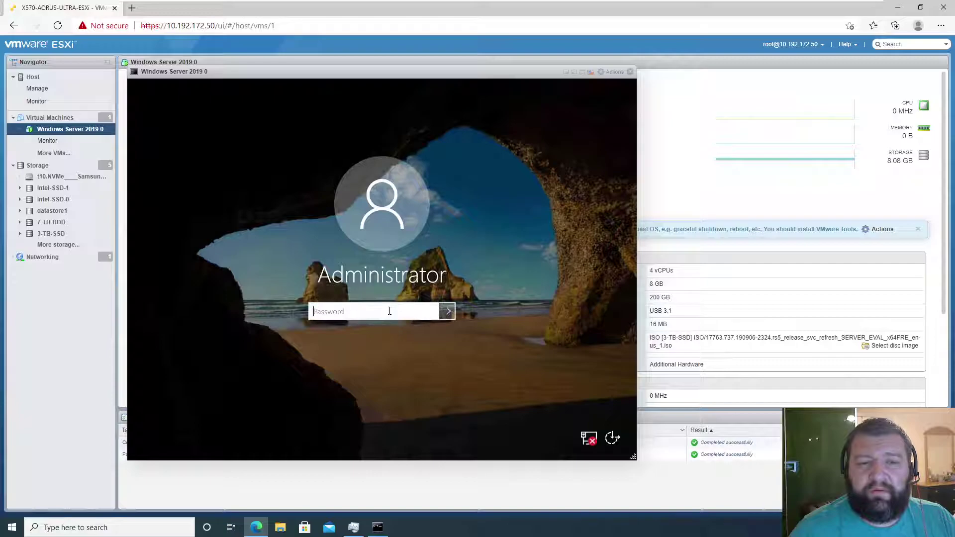
left_click(388, 309)
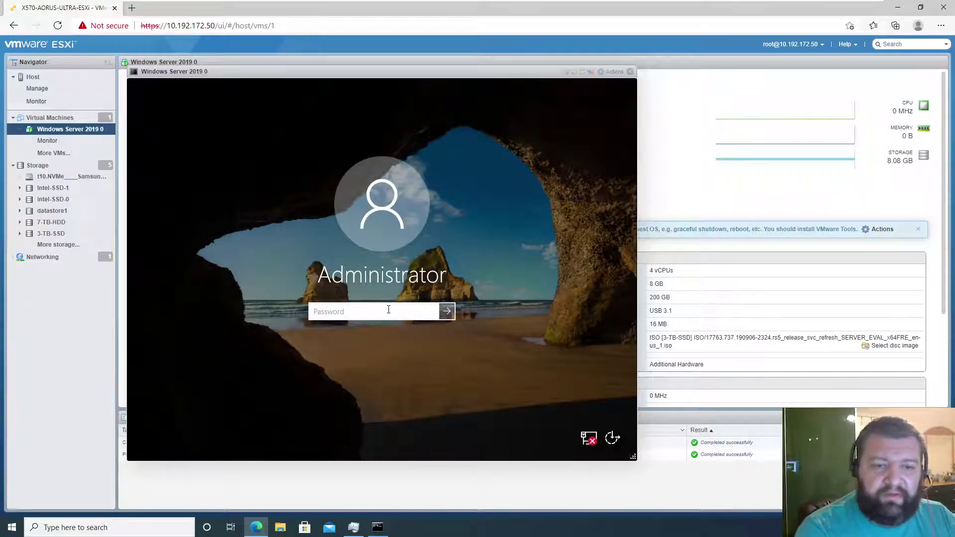
type("****")
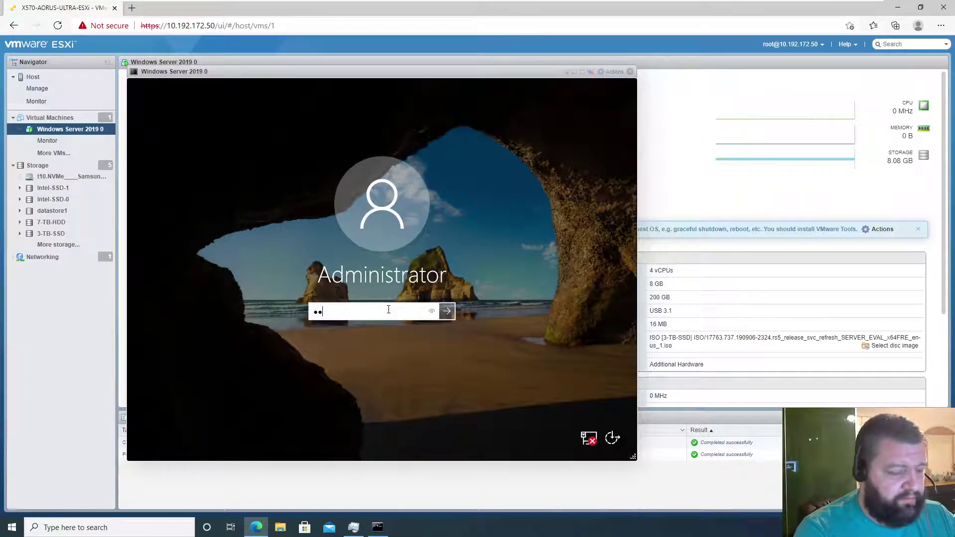
type("*********")
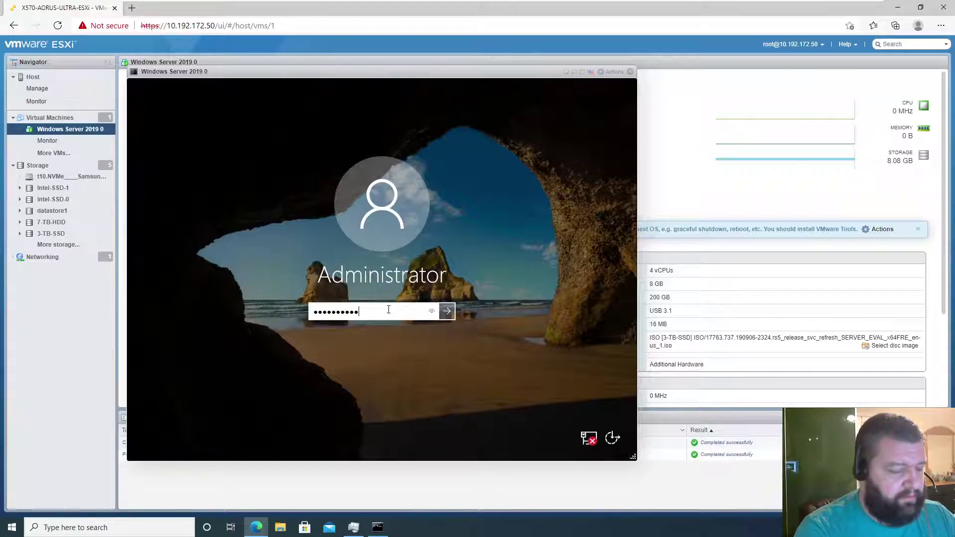
key("Return")
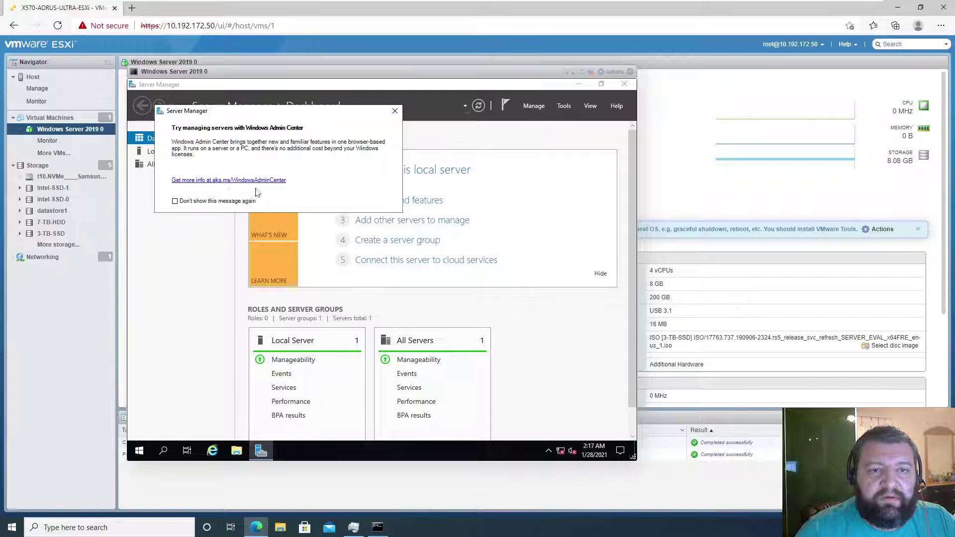
left_click(394, 112)
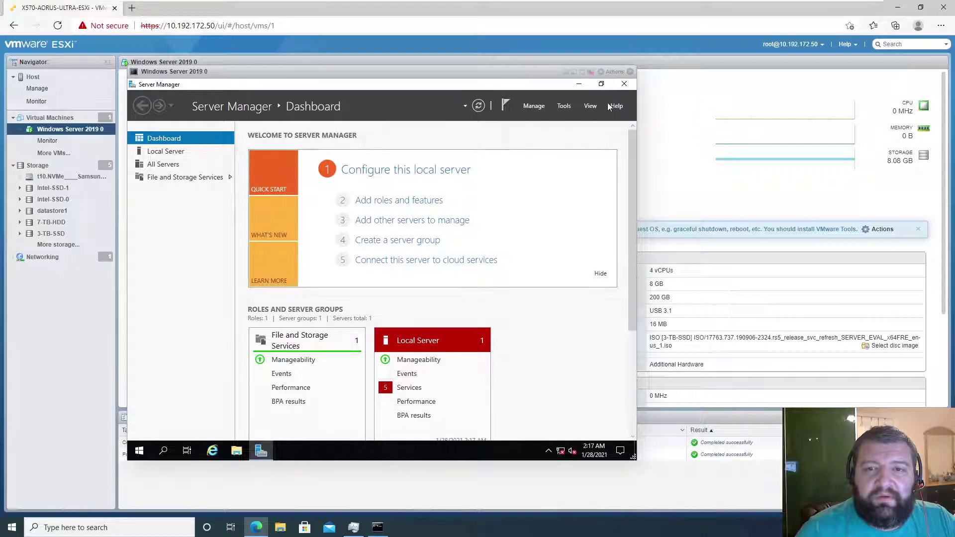
left_click(622, 84)
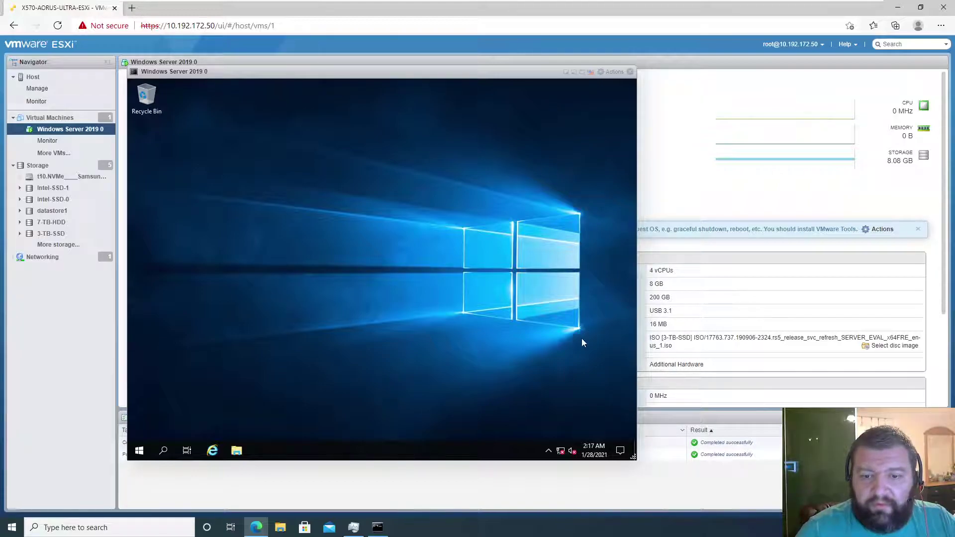
Step: Mount the VMware Tools installer in the virtual machine and launch its setup from DVD Drive (D:) in the guest's File Explorer
left_click(610, 73)
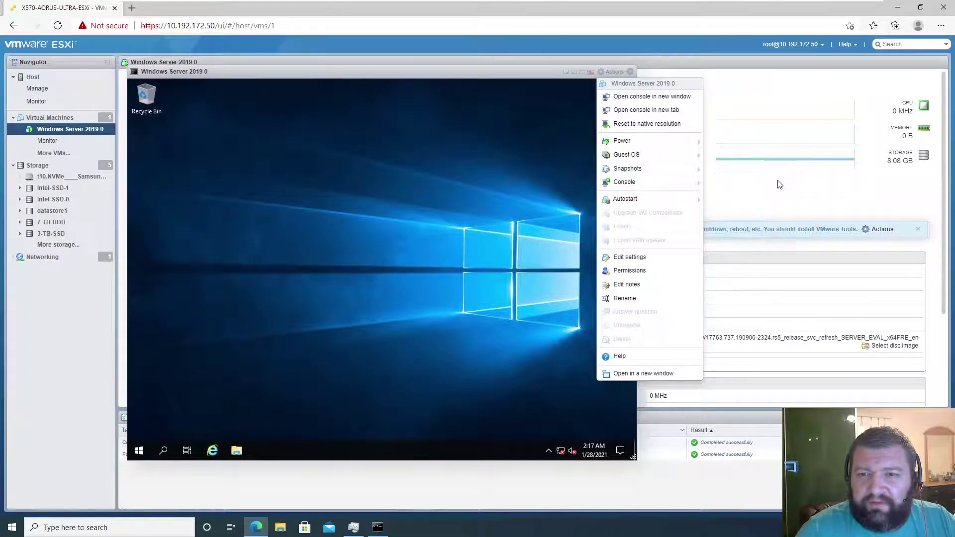
mouse_move(685, 158)
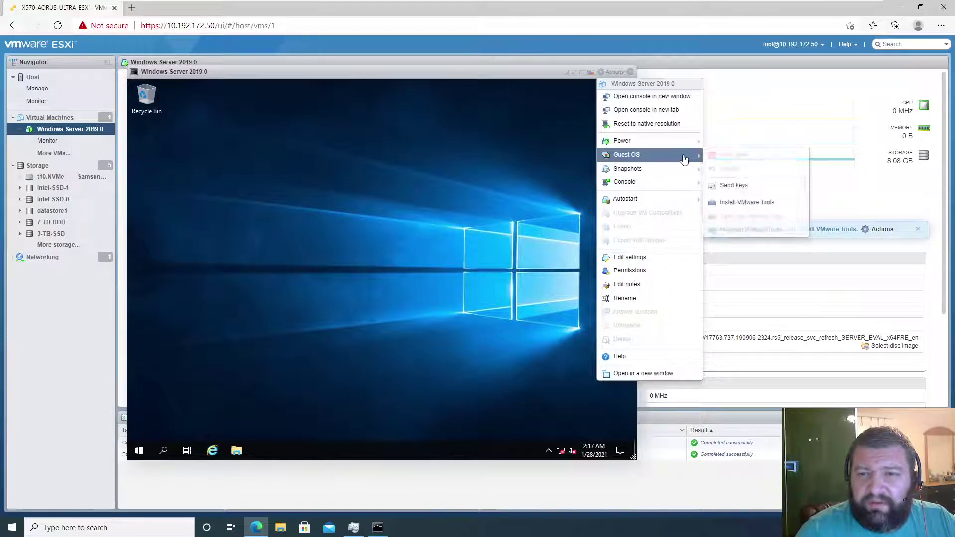
left_click(753, 206)
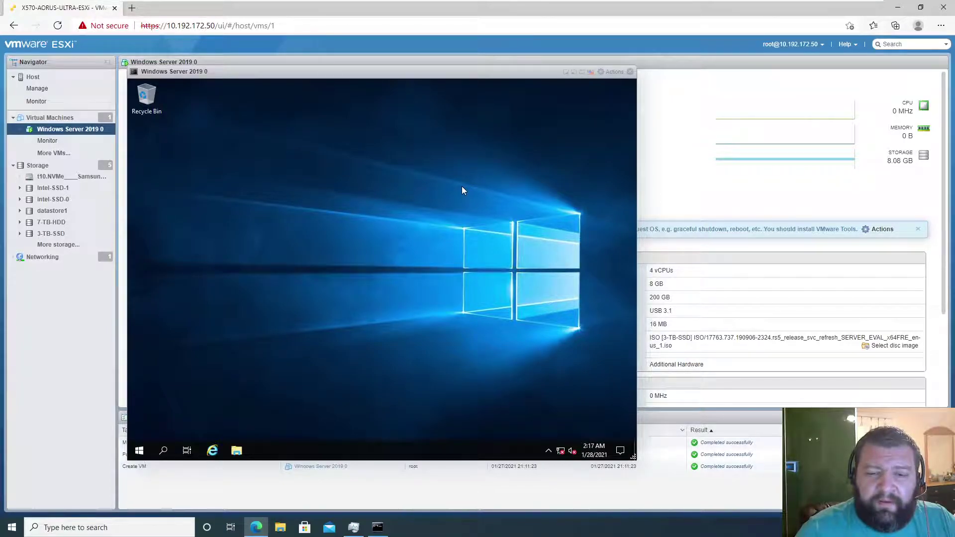
left_click(237, 452)
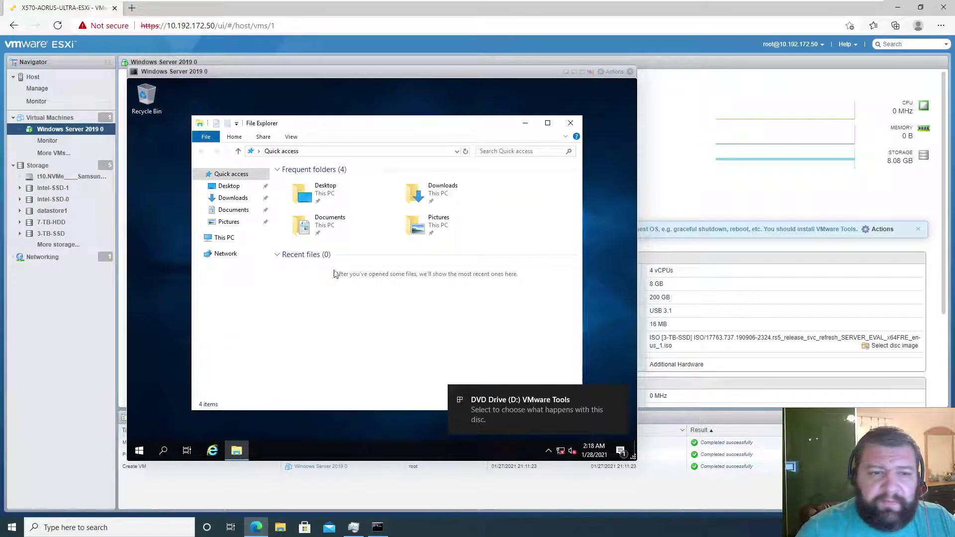
left_click(225, 238)
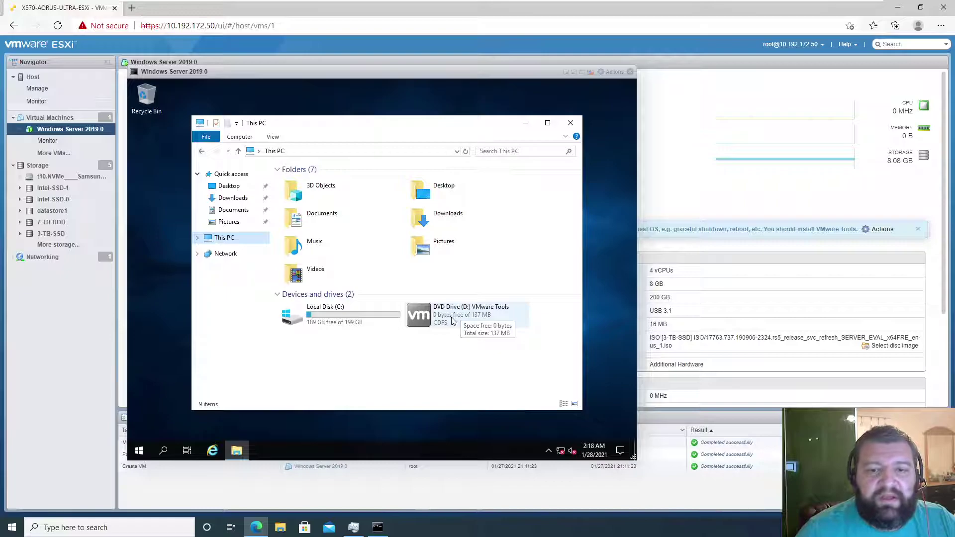
double_click(451, 318)
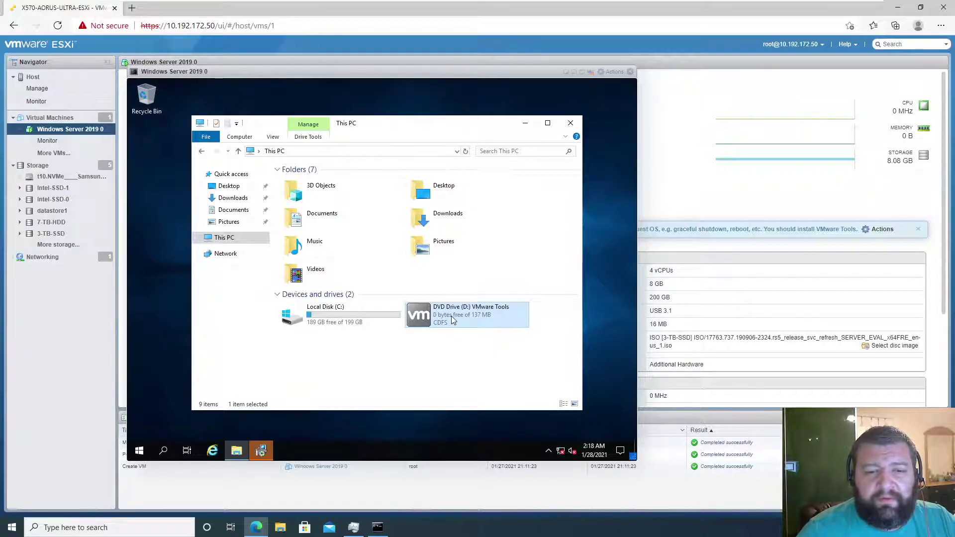
left_click(259, 451)
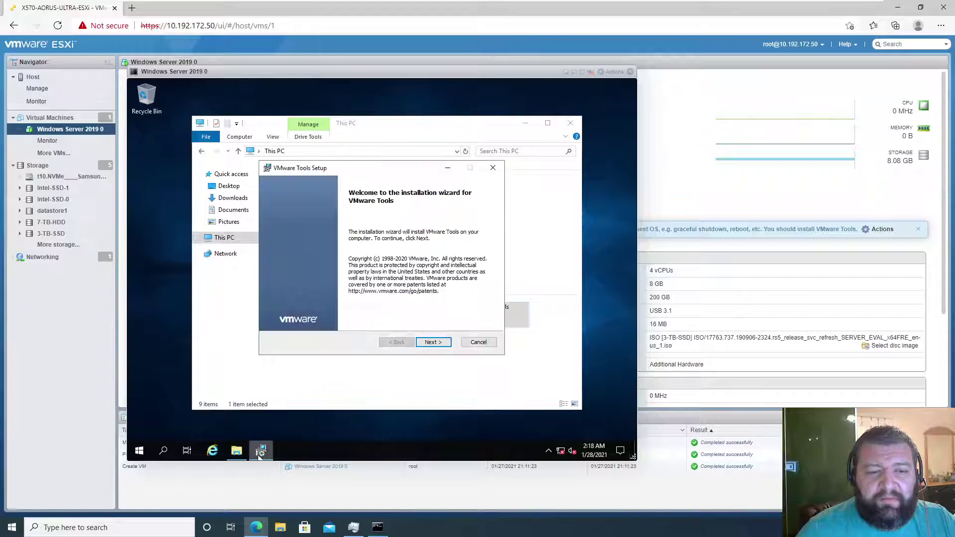
Step: Install VMware Tools with the Typical setup type and restart the guest system to apply the changes
left_click(431, 342)
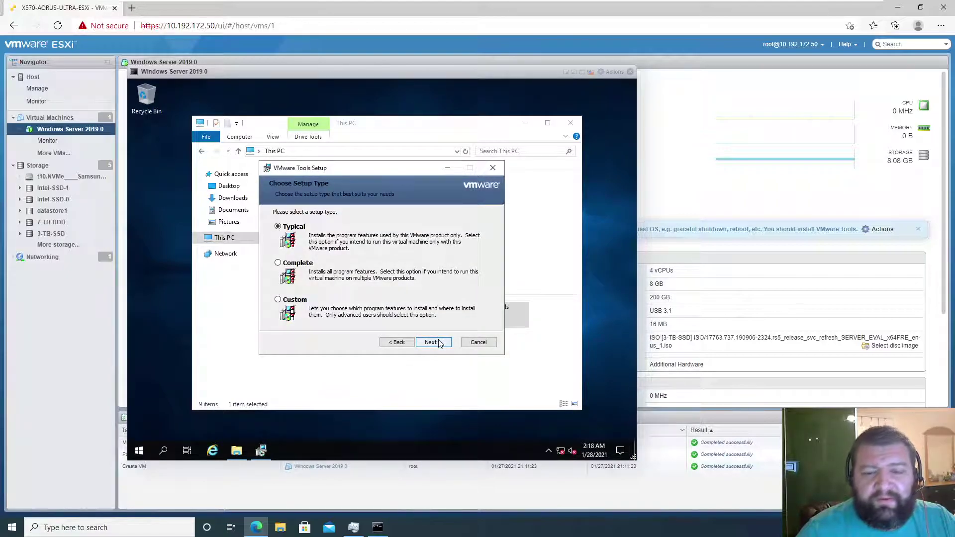
left_click(439, 343)
left_click(440, 342)
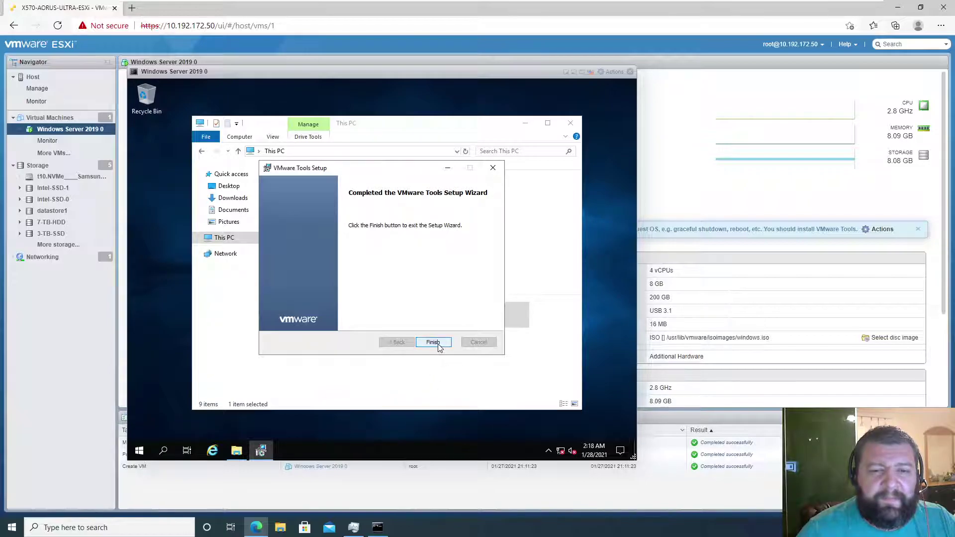
left_click(434, 343)
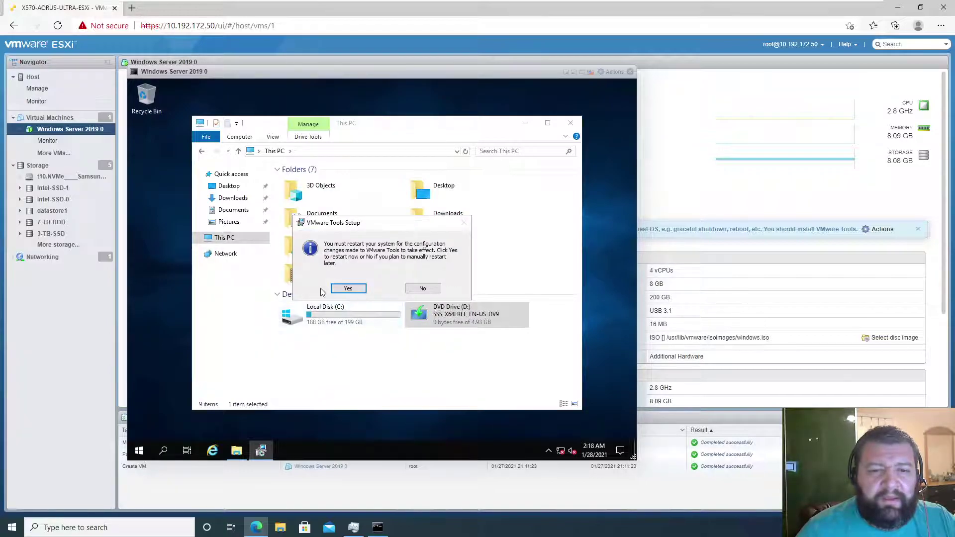
left_click(348, 288)
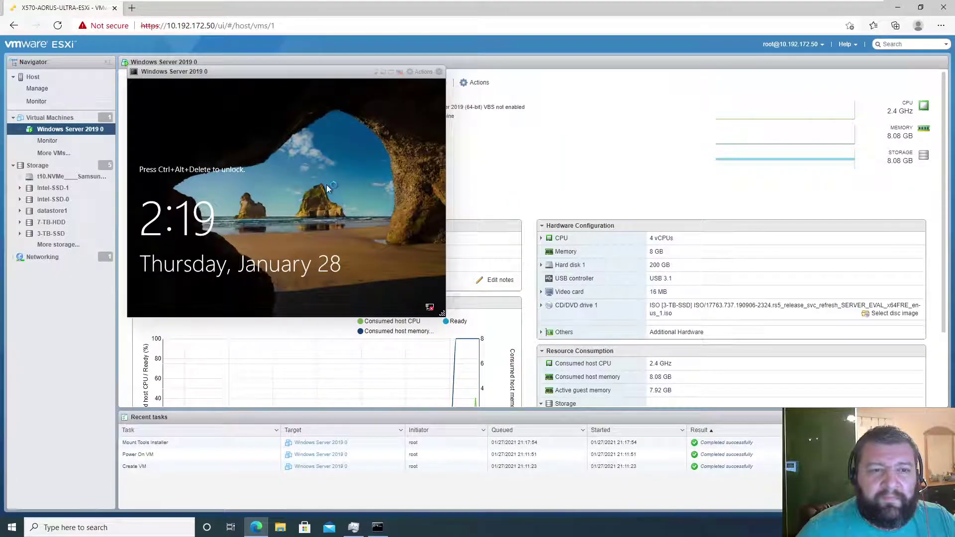
Step: Unlock the restarted server with Ctrl+Alt+Delete, enter the Administrator account password, and dismiss the Windows Admin Center notice and Server Manager
left_click(424, 73)
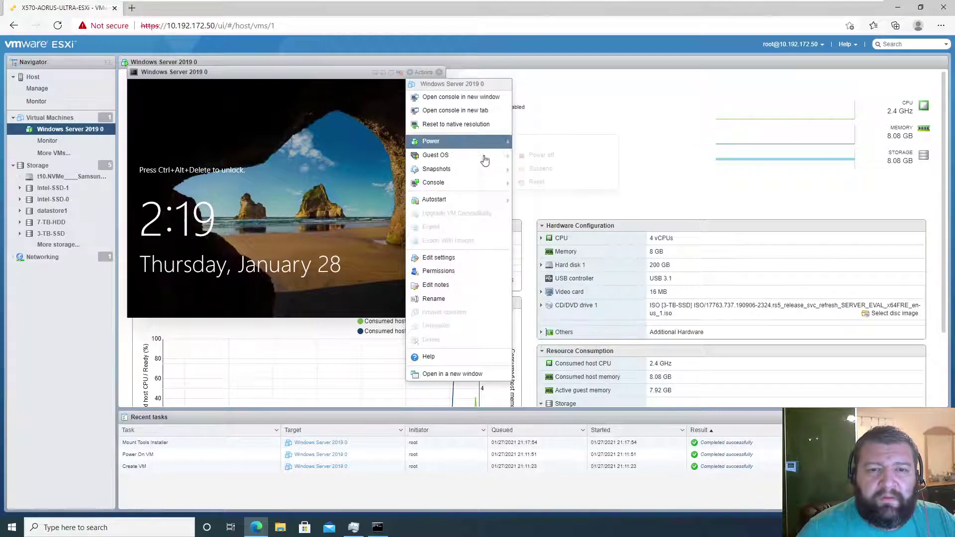
mouse_move(468, 157)
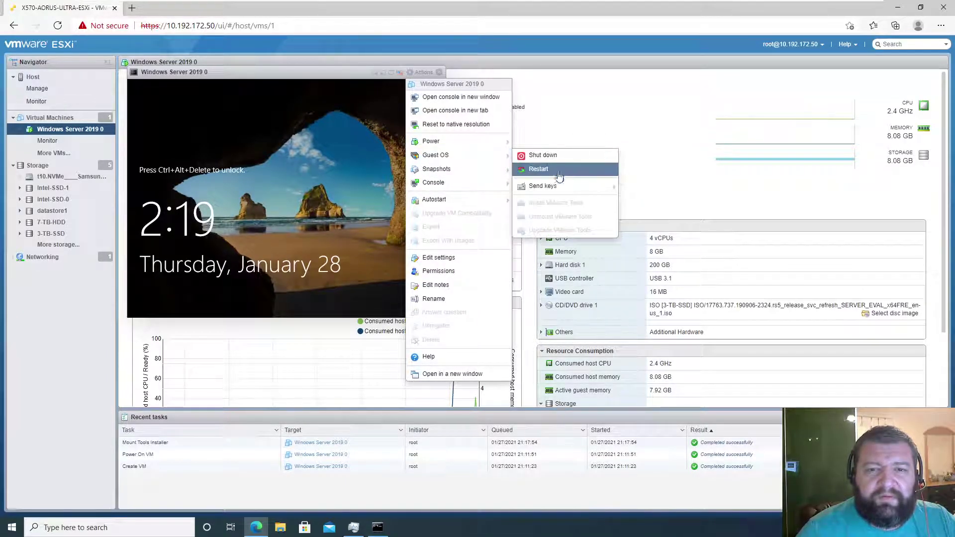
mouse_move(547, 187)
left_click(647, 186)
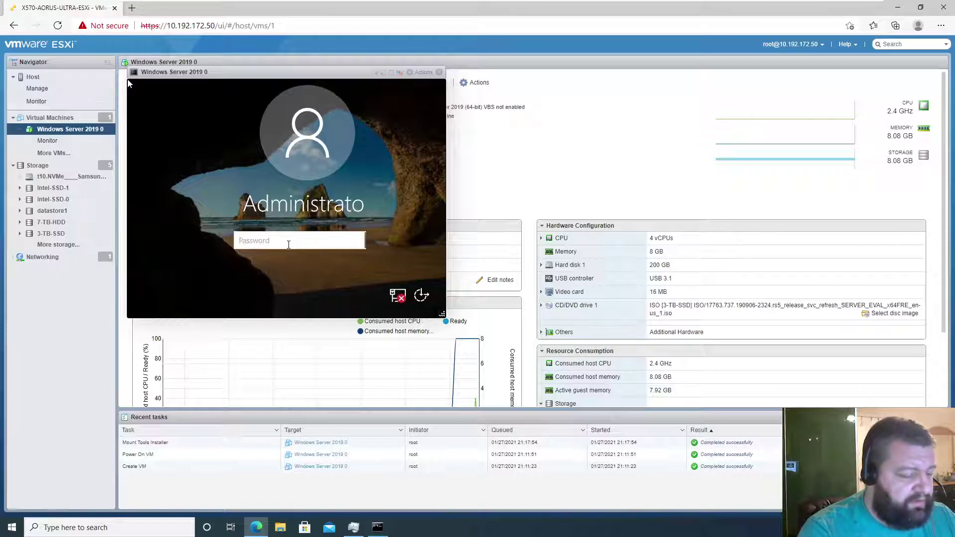
type("••••••••••••")
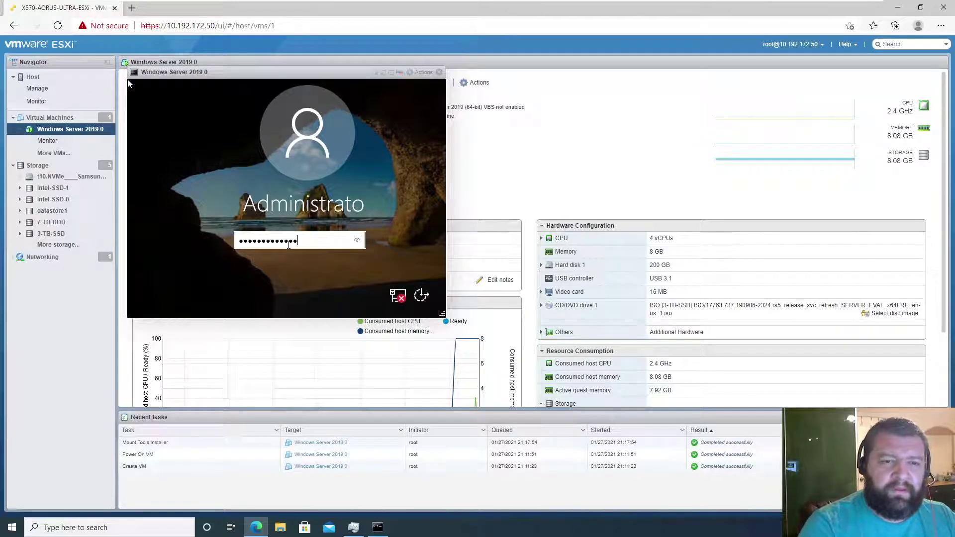
key("Return")
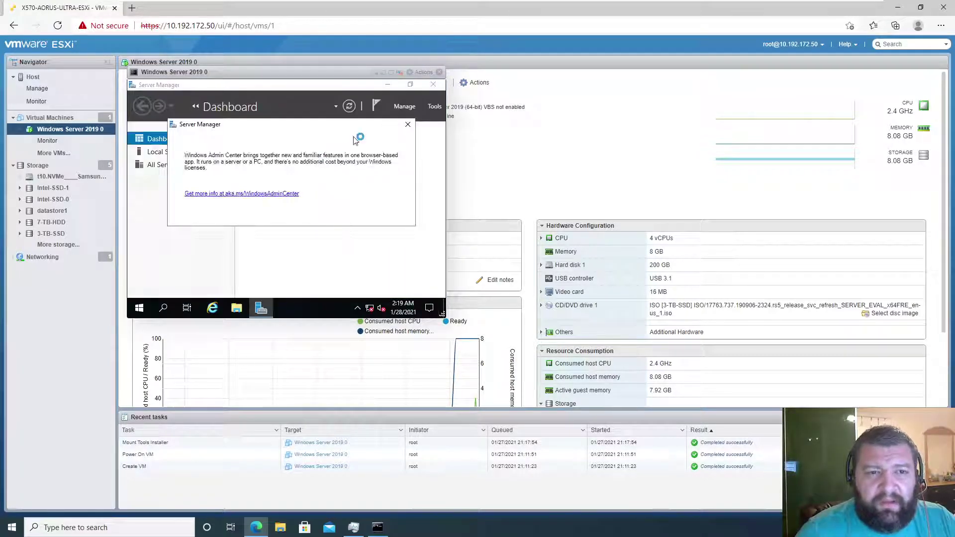
left_click(408, 127)
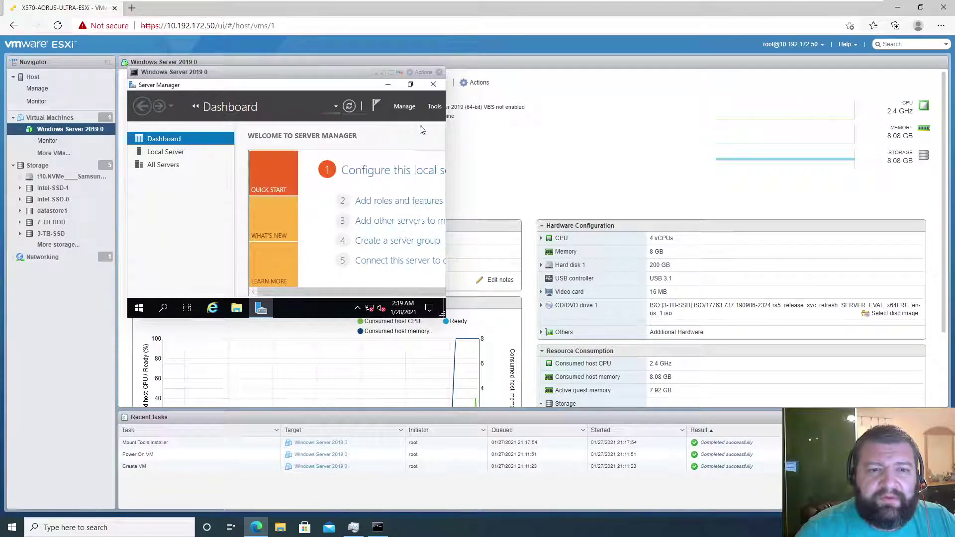
left_click(434, 85)
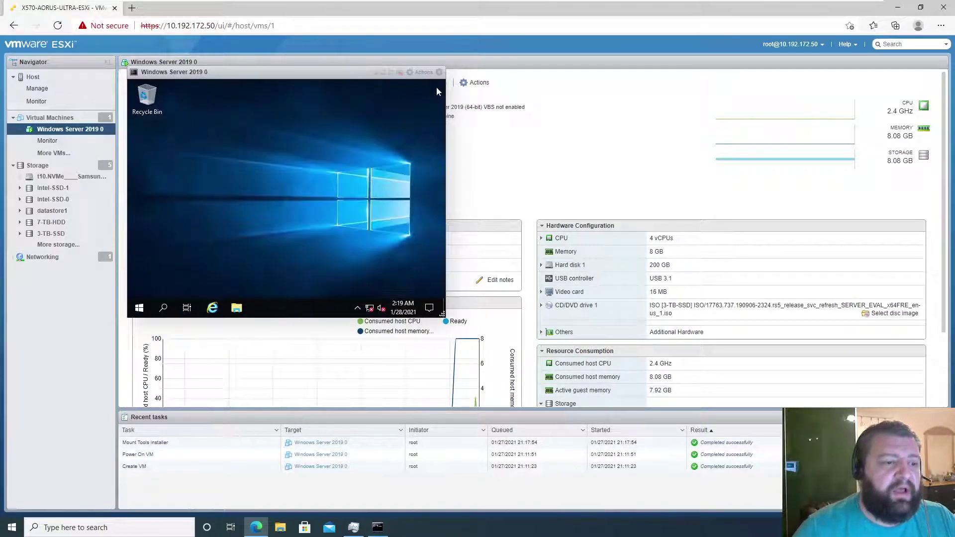